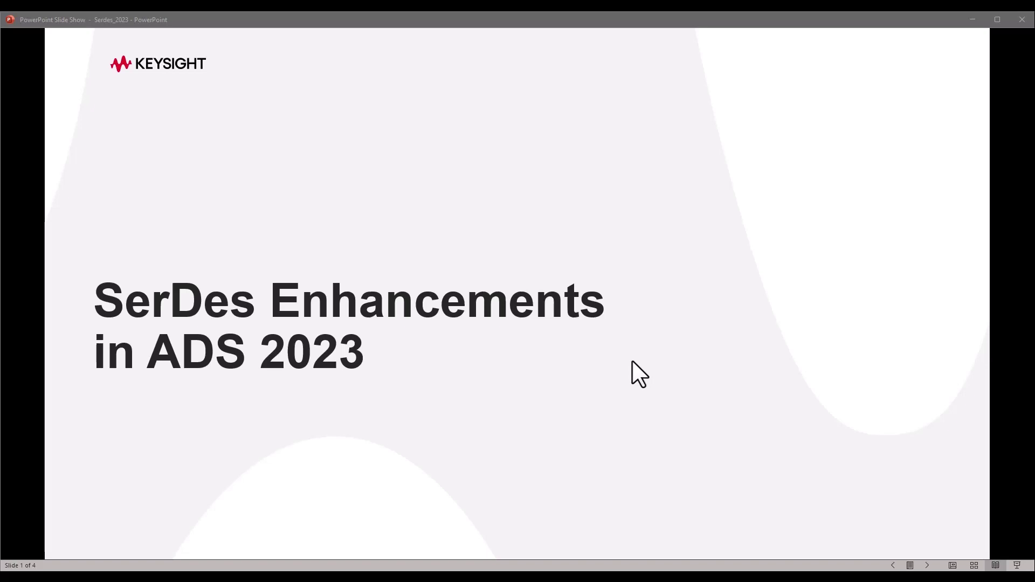
Advance the slide show to slide 2, 'SerDes Enhancements in ADS 2023'
click(633, 364)
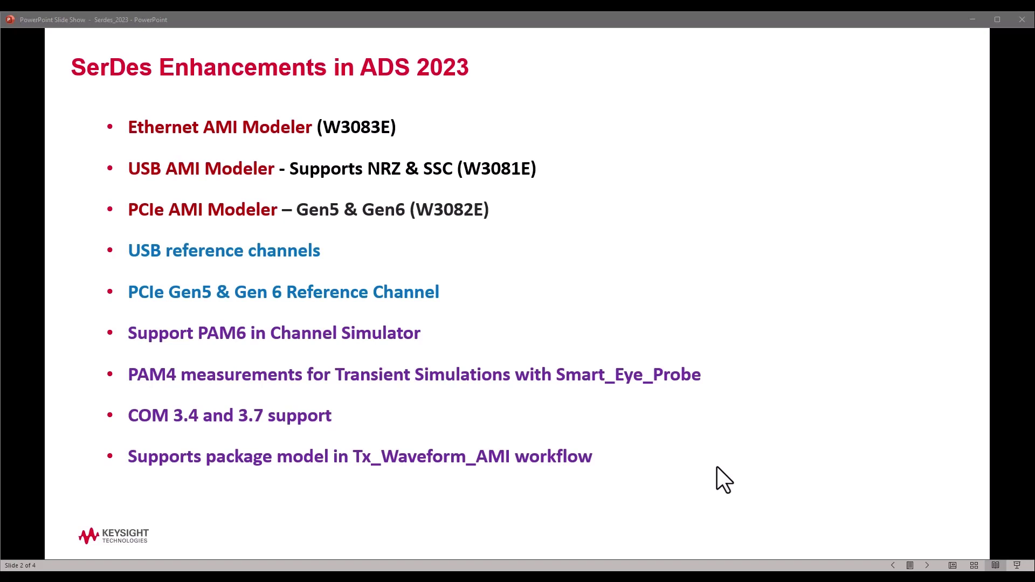
Advance to slide 3, covering the Ethernet, PCIe Gen6 and USB NRZ AMI Modelers
click(722, 474)
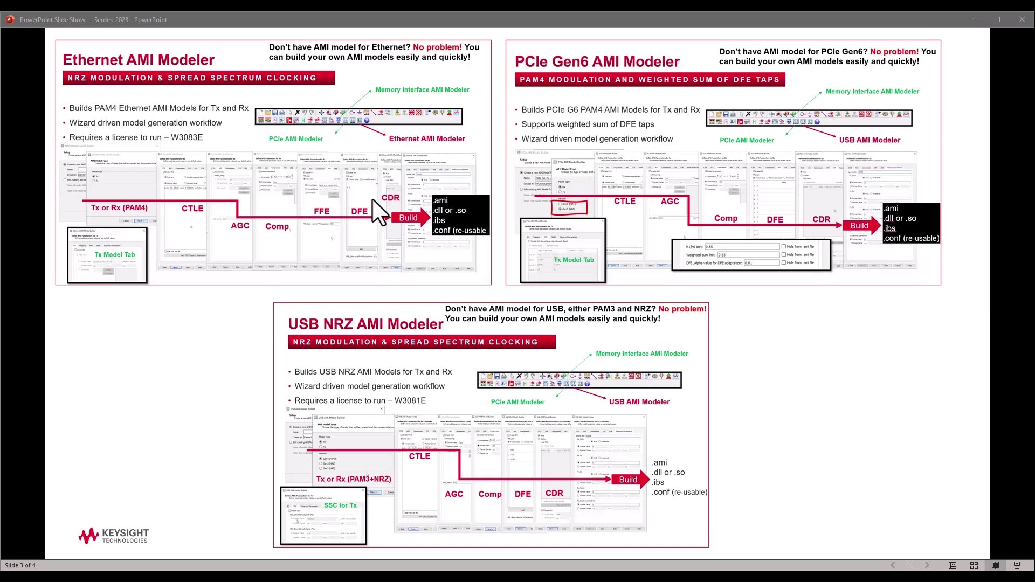
Advance to the final slide on the new PCIe Gen6 and USB reference channels
click(378, 208)
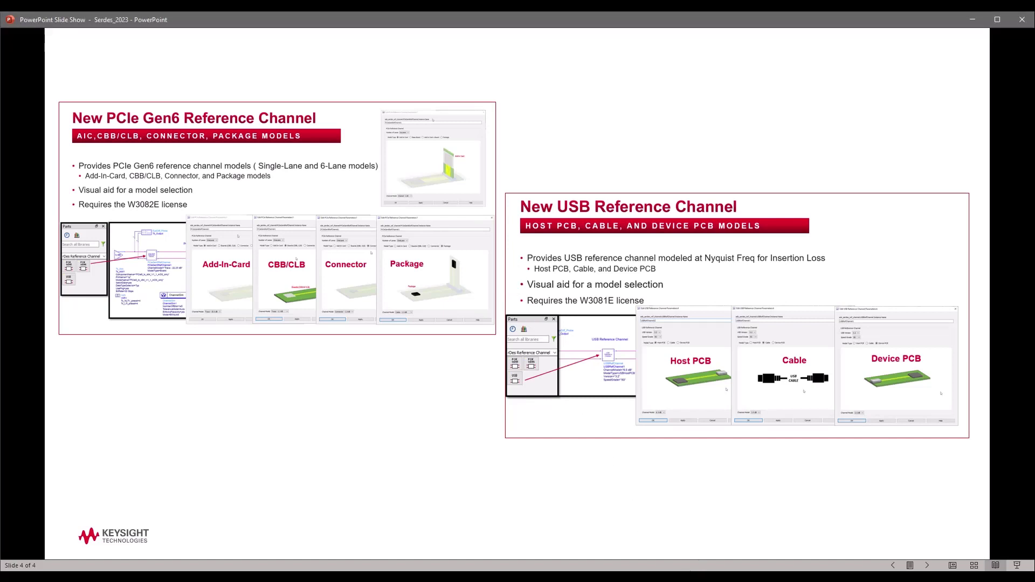
Switch from the slide show back to the ADS PCIe5 Tx test schematic
key(alt+Tab)
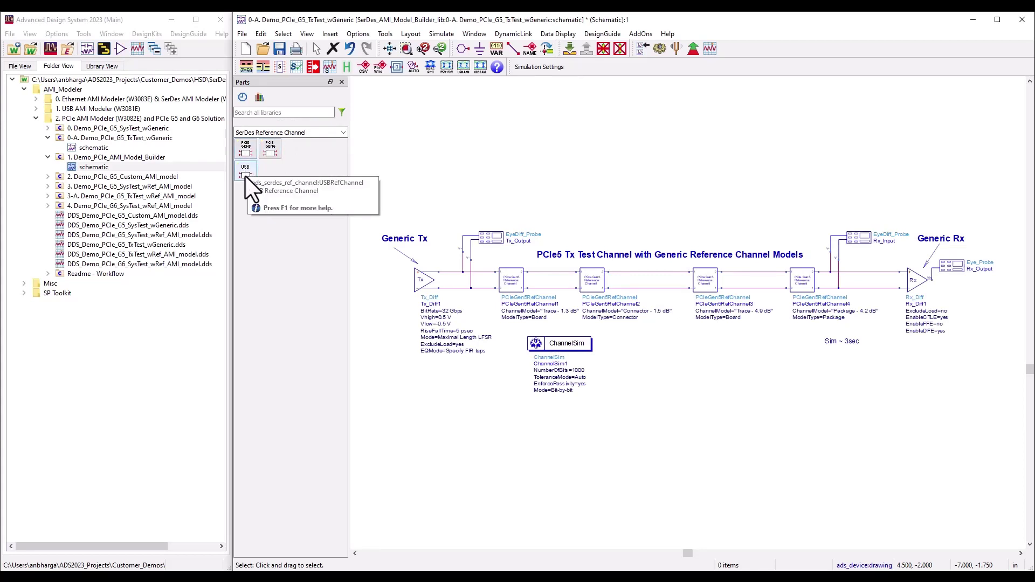
Place one PCIe Gen5 reference channel above the test chain and end placement
click(245, 152)
click(503, 118)
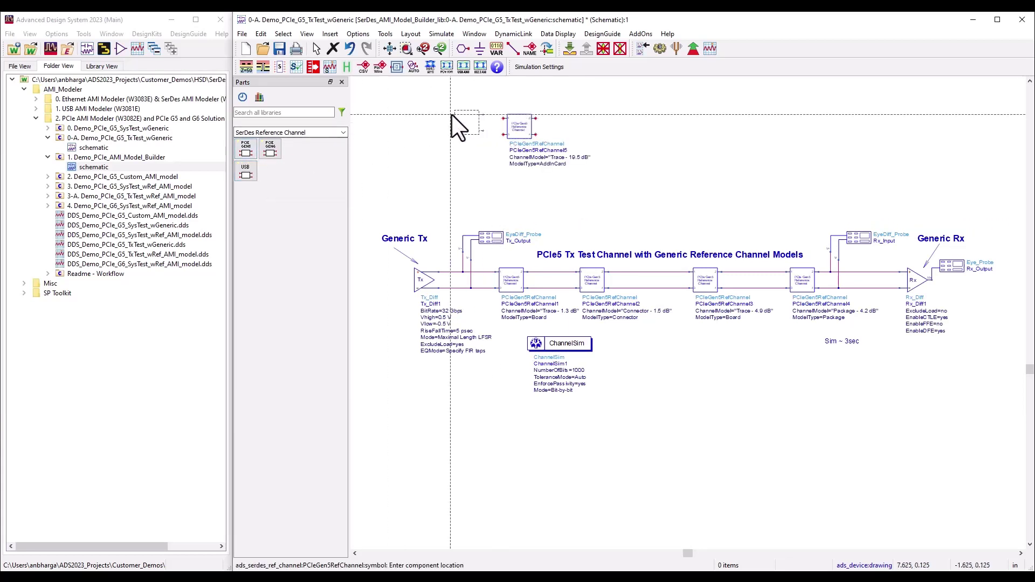
right_click(464, 115)
click(475, 121)
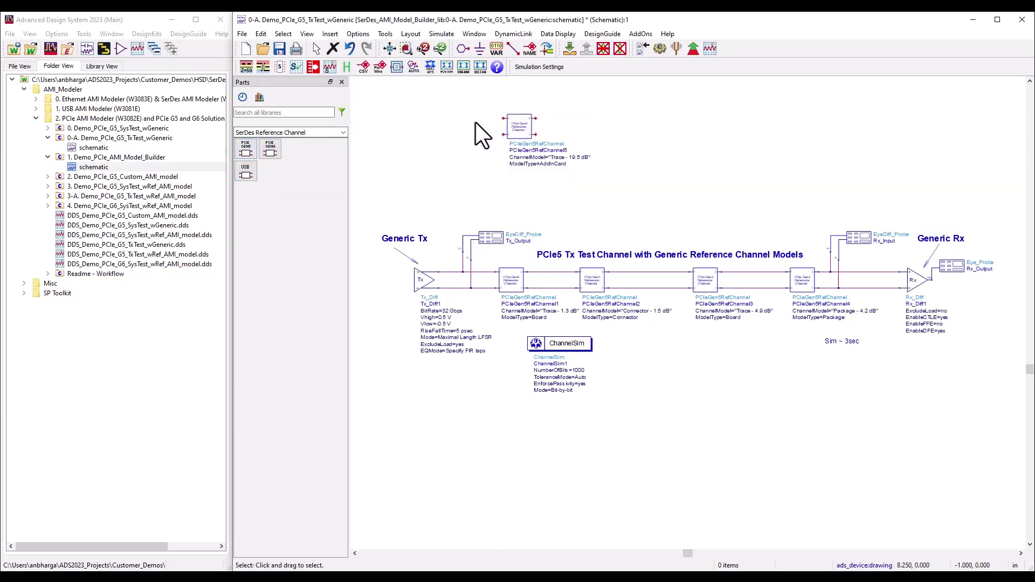
Review its Boards, Connector and Package model types, then cancel, keeping Add In Card Trace - 19.5 dB
double_click(521, 128)
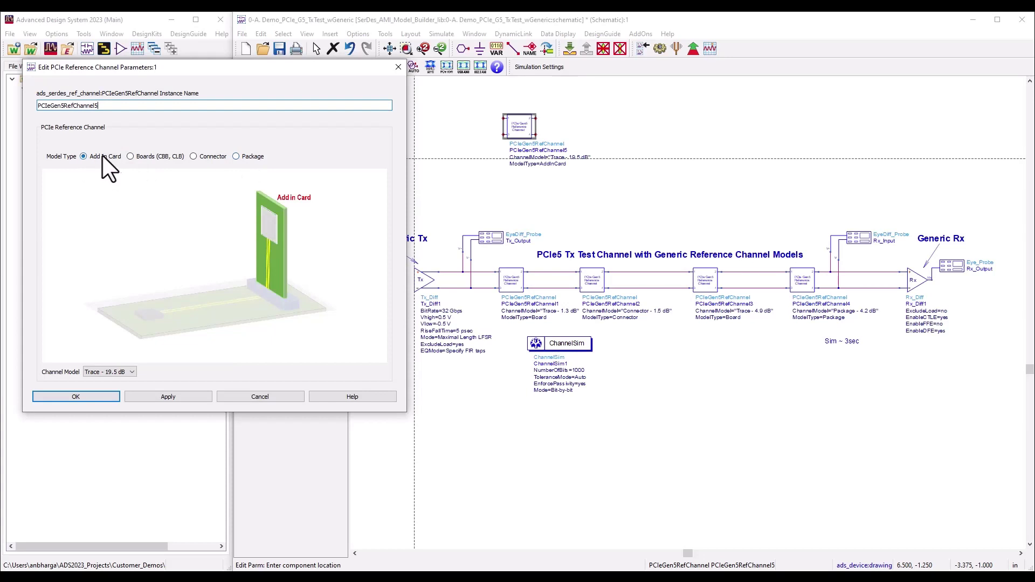
click(129, 373)
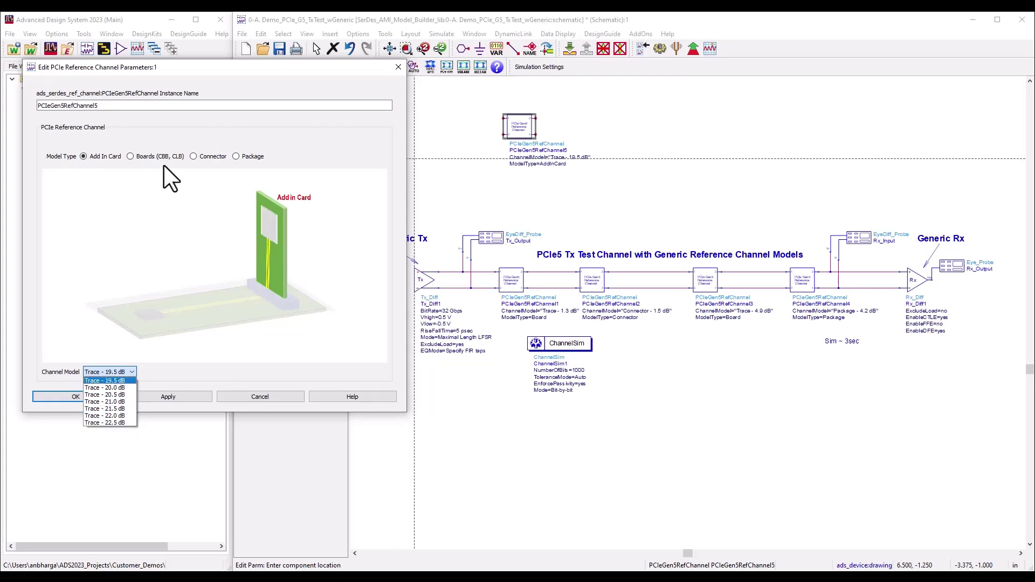
click(135, 159)
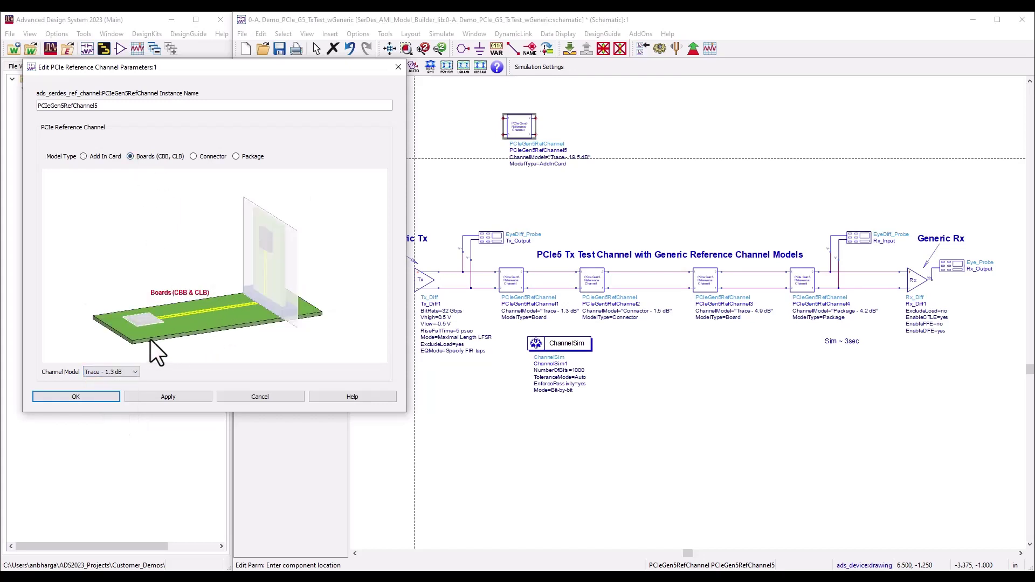
click(133, 373)
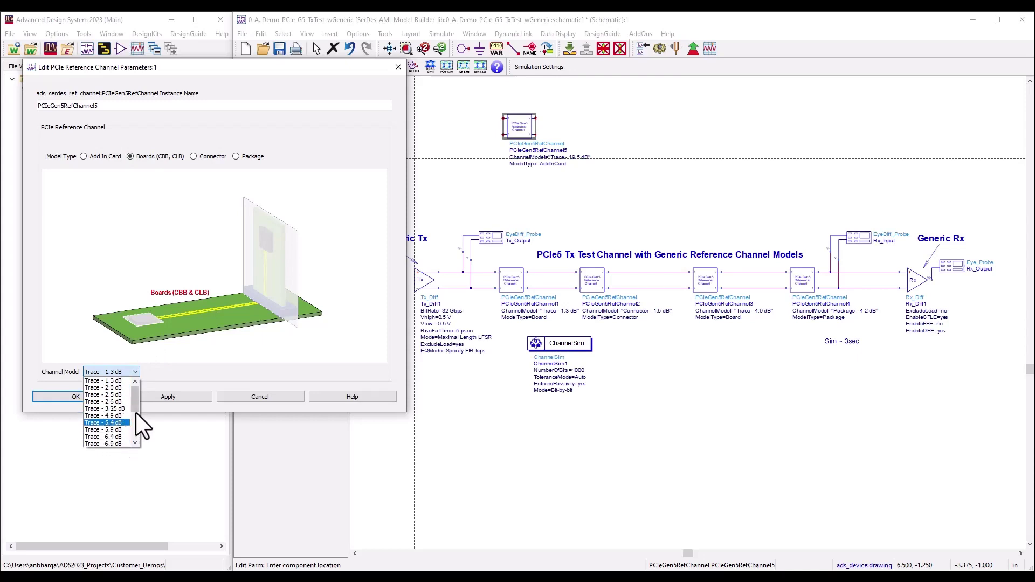
click(202, 157)
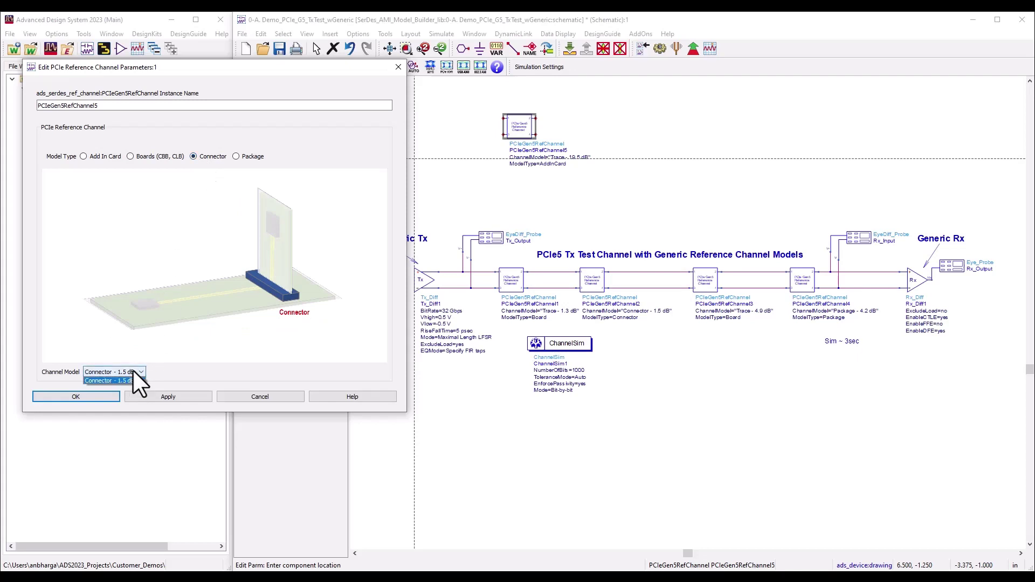
click(142, 380)
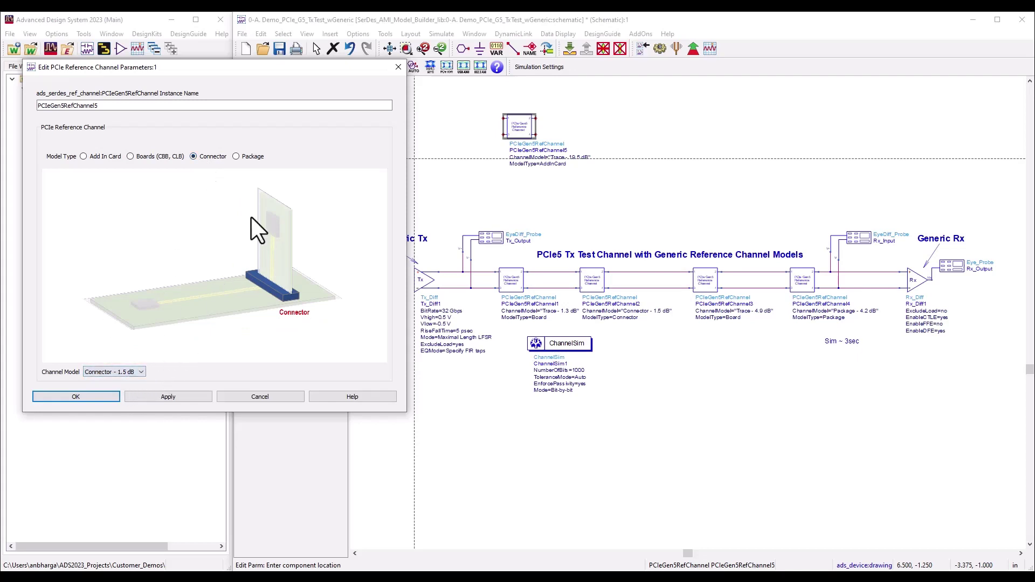
click(249, 159)
click(128, 373)
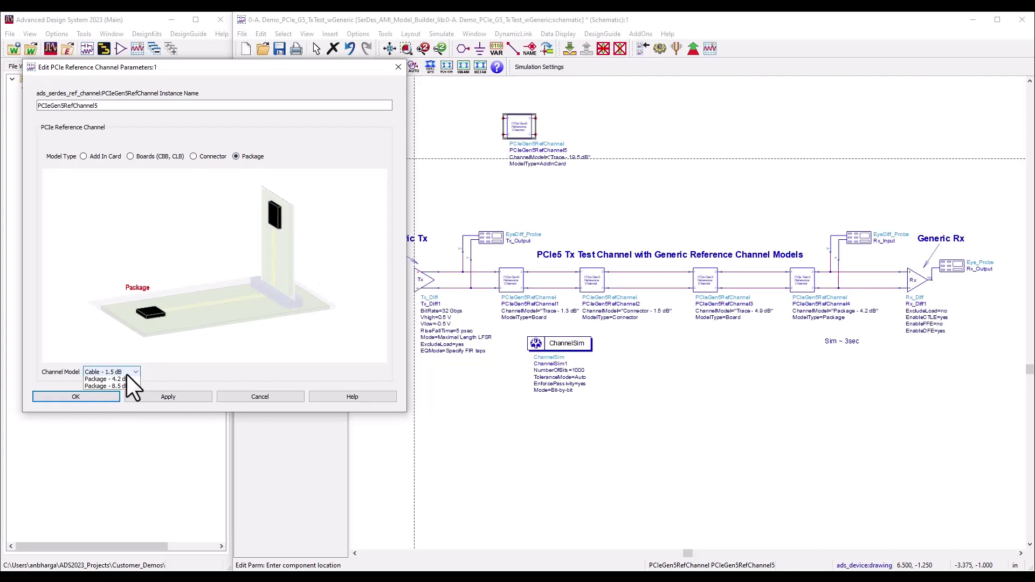
click(181, 378)
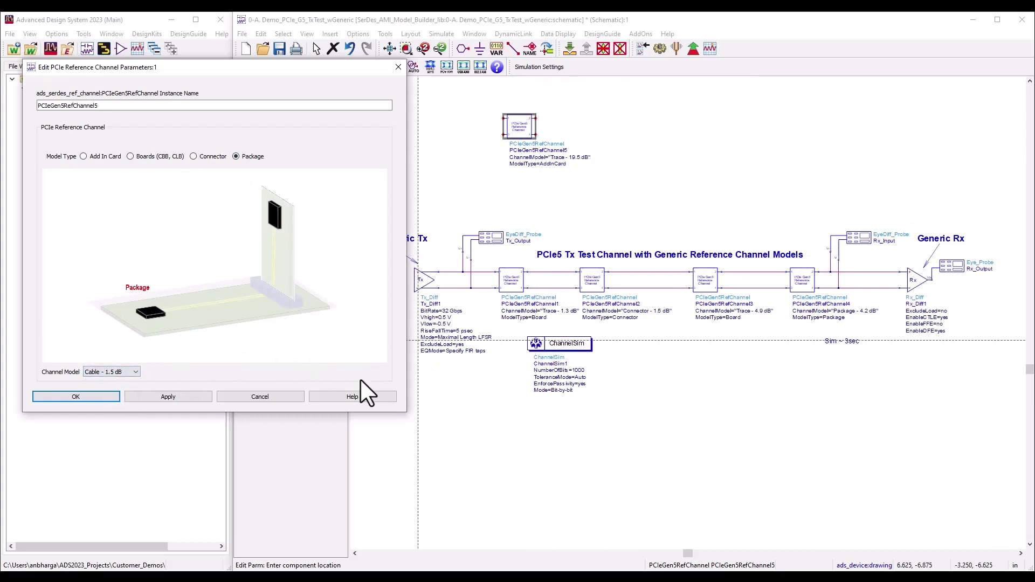
click(266, 399)
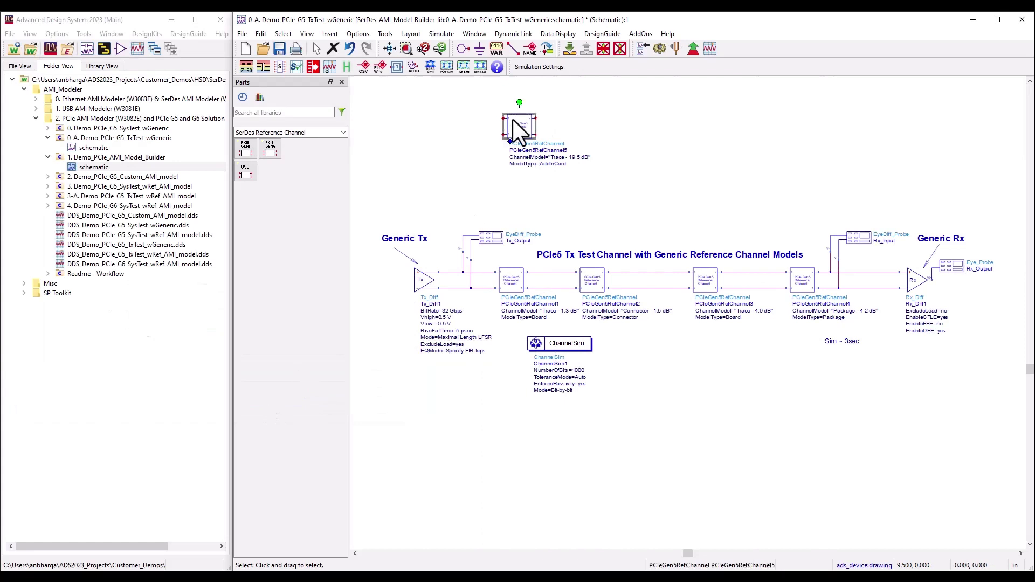
Delete the extra reference channel and simulate the generic link to view eyes and BER bathtub
key(Delete)
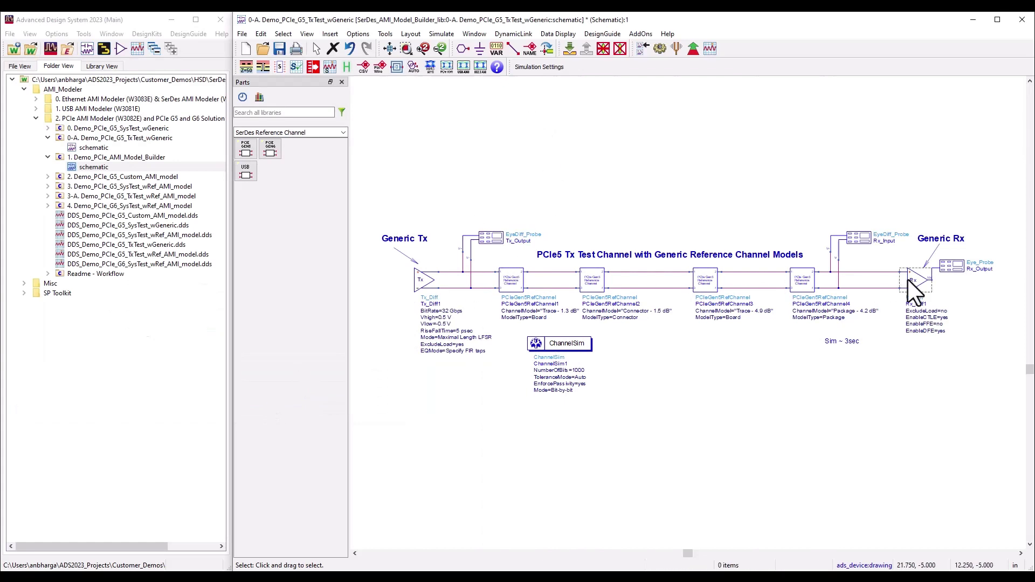
click(659, 49)
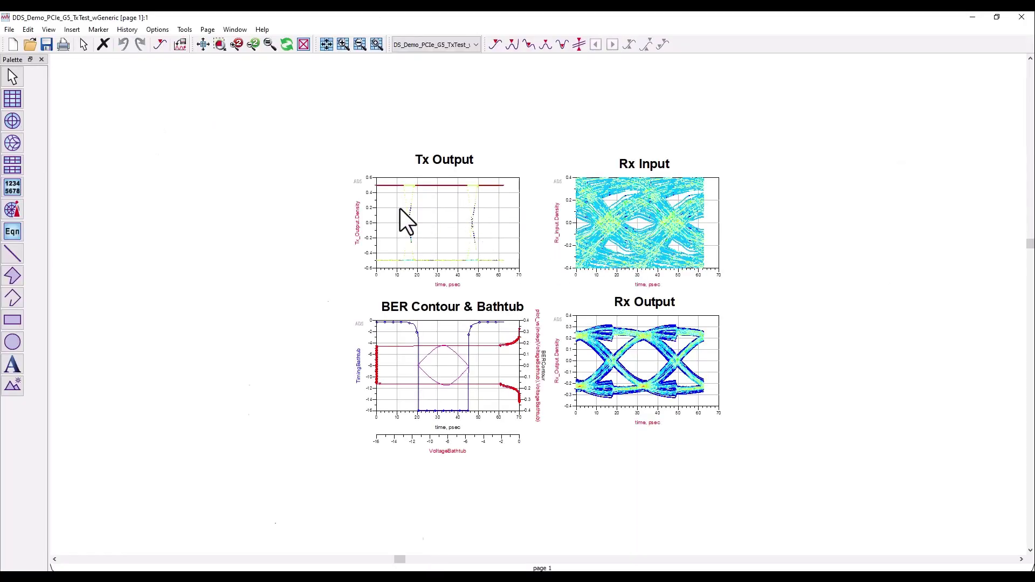
scroll(406, 220, up, 2)
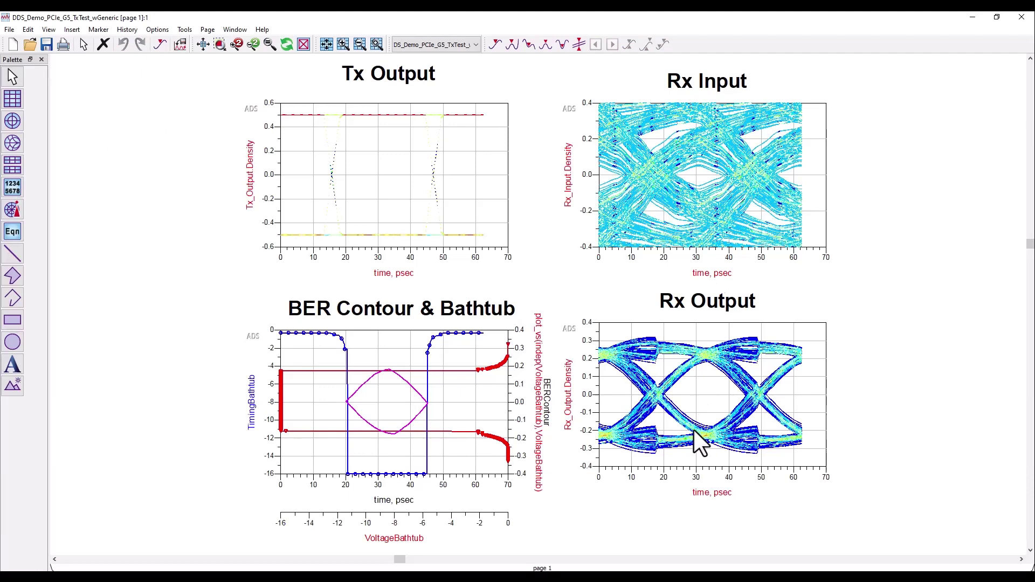
mouse_move(694, 431)
Bring the PCIe5 Tx schematic forward, inspect the generic Tx, and review the toolbar list
mouse_move(661, 570)
click(668, 545)
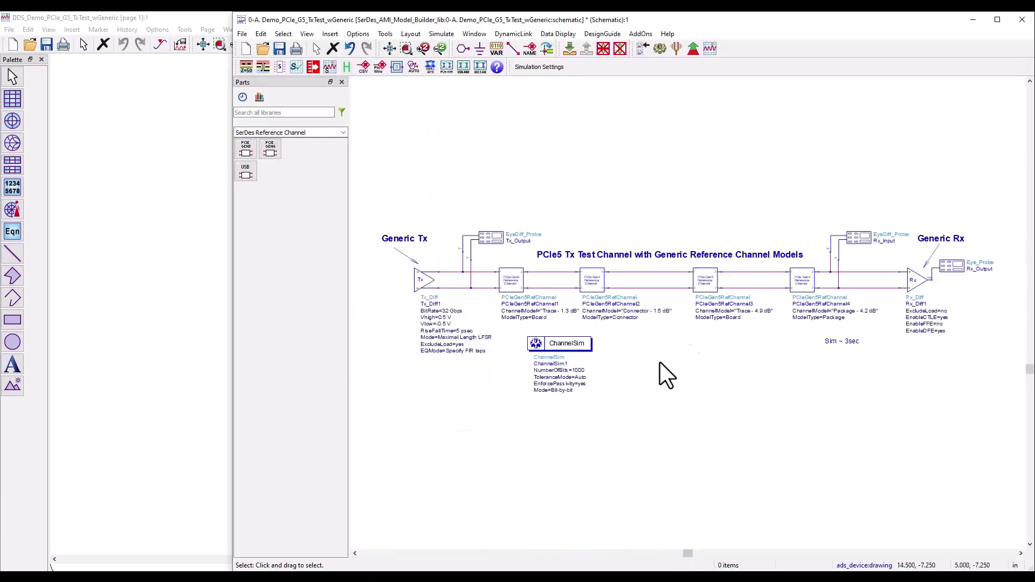
click(419, 285)
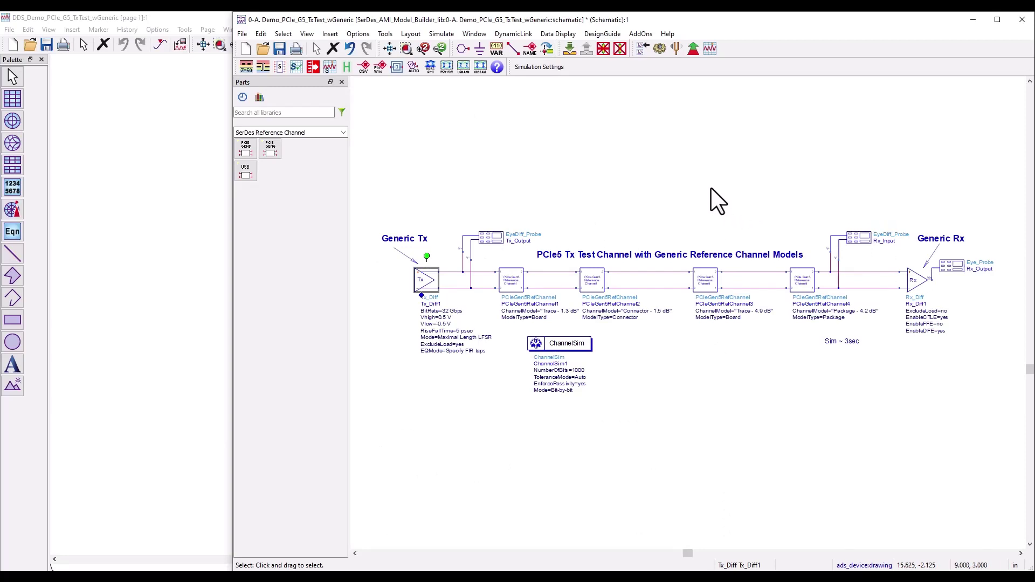
click(618, 178)
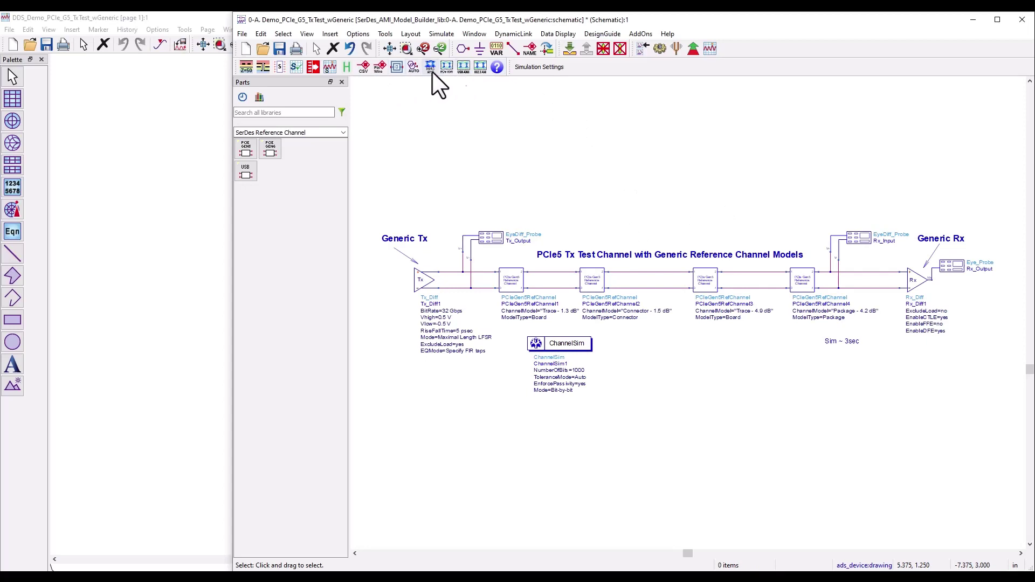
right_click(609, 65)
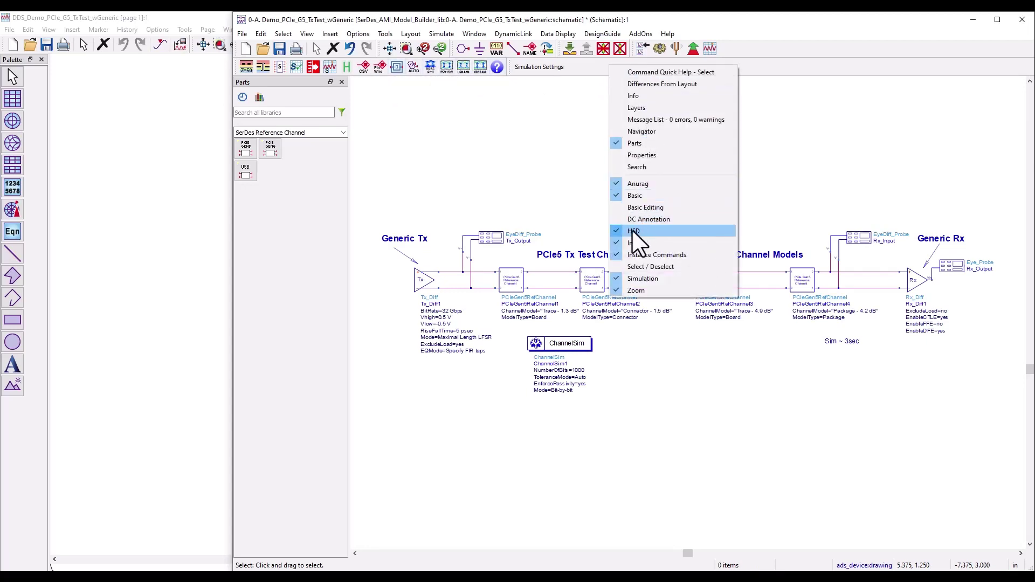
click(490, 157)
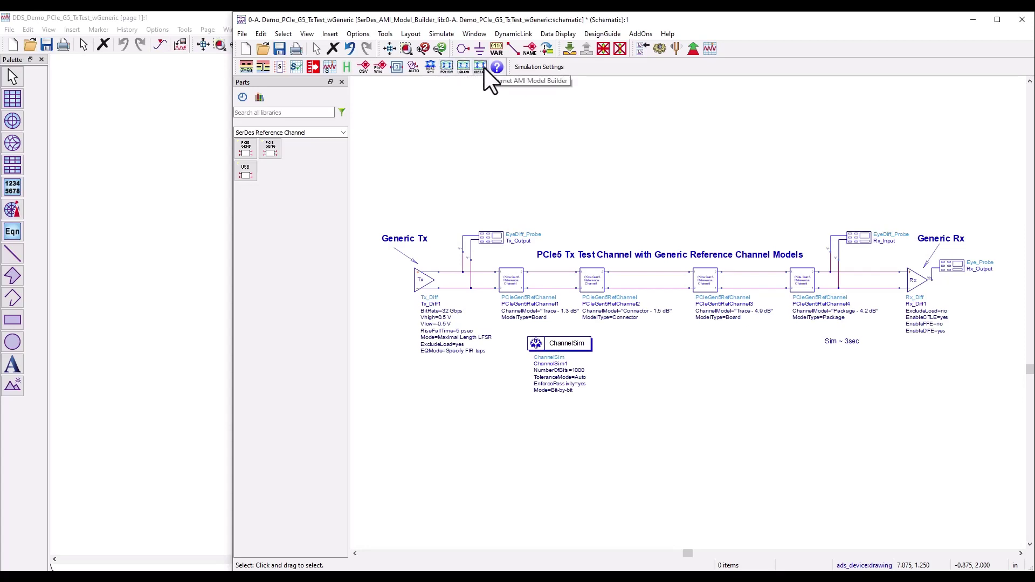
Start the PCIe AMI Model Builder with a new model folder named Demo_PCIe5
click(447, 66)
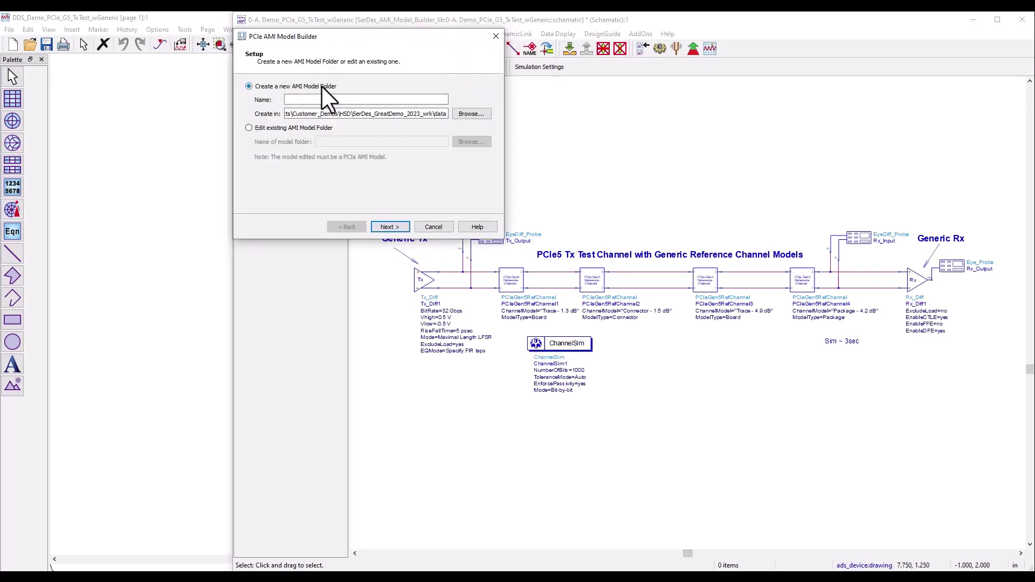
click(286, 129)
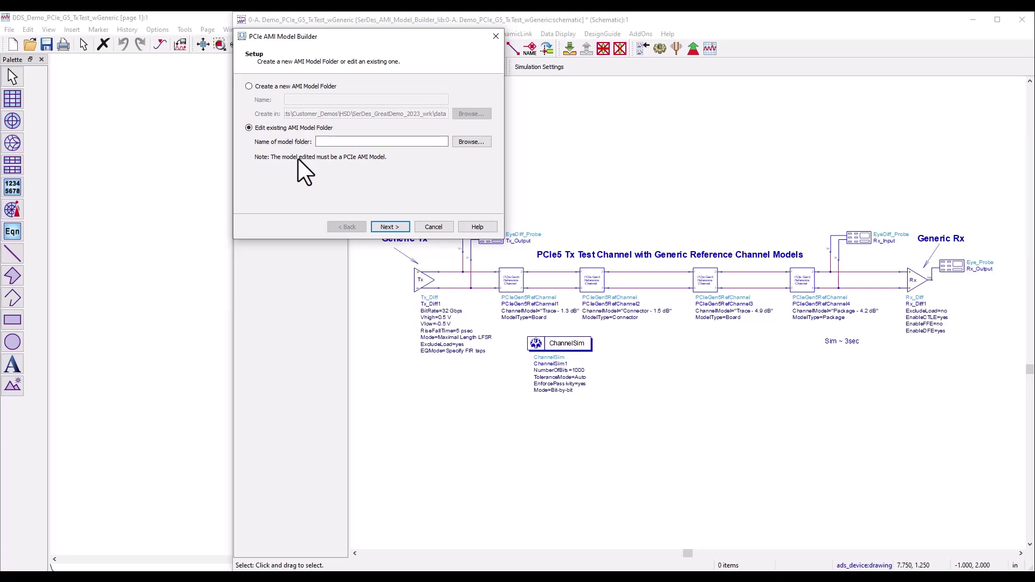
click(249, 86)
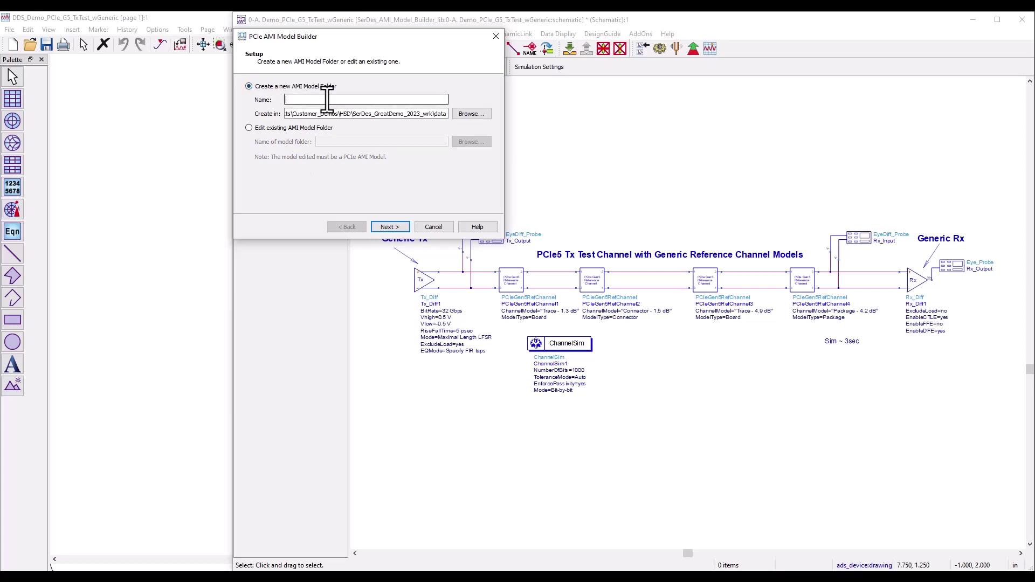
text(Demo_PCIe5)
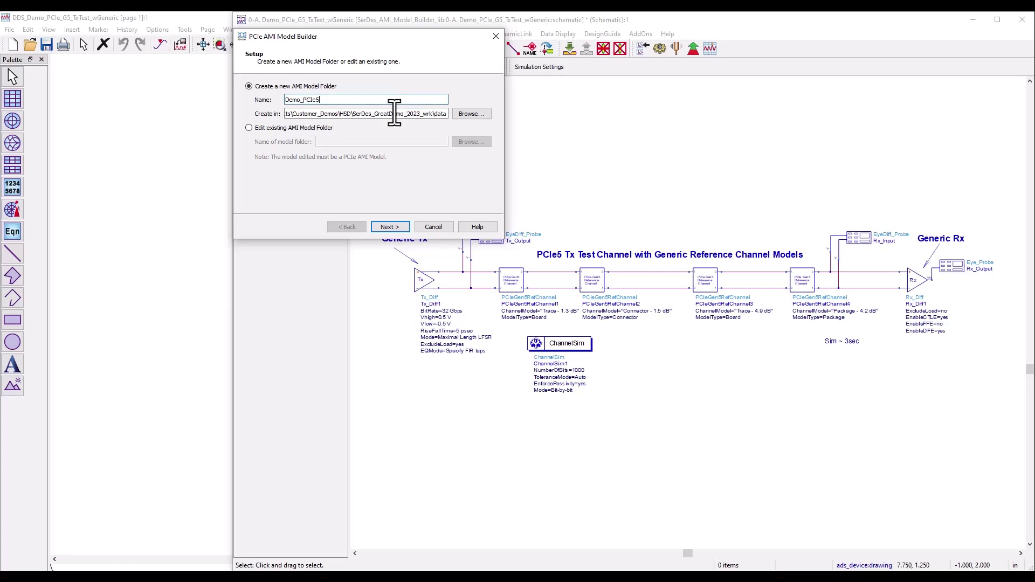
click(387, 227)
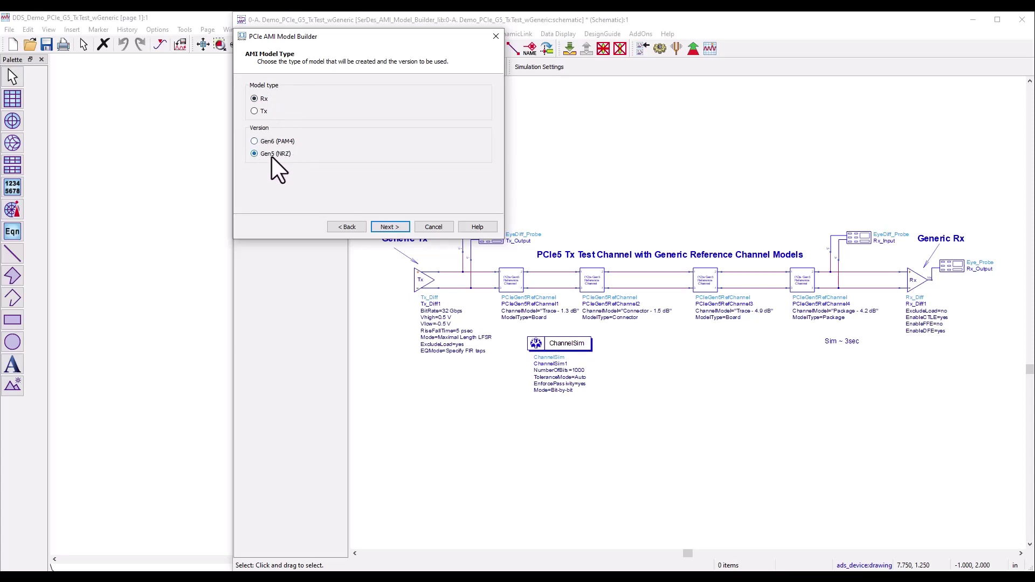
Enable receiver CTLE and keep the pole-zero definition after trying impulse and step response
click(390, 227)
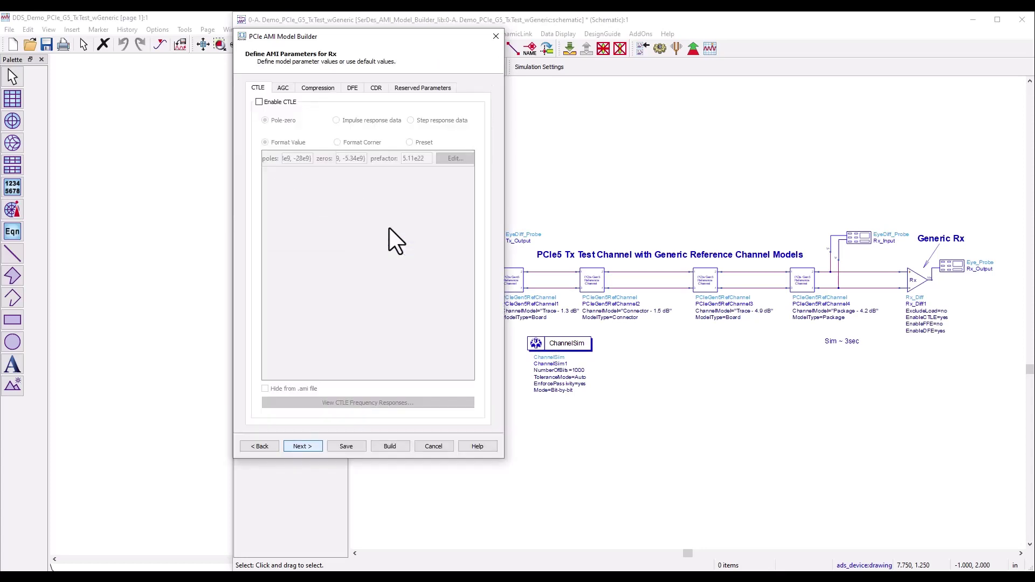
click(260, 102)
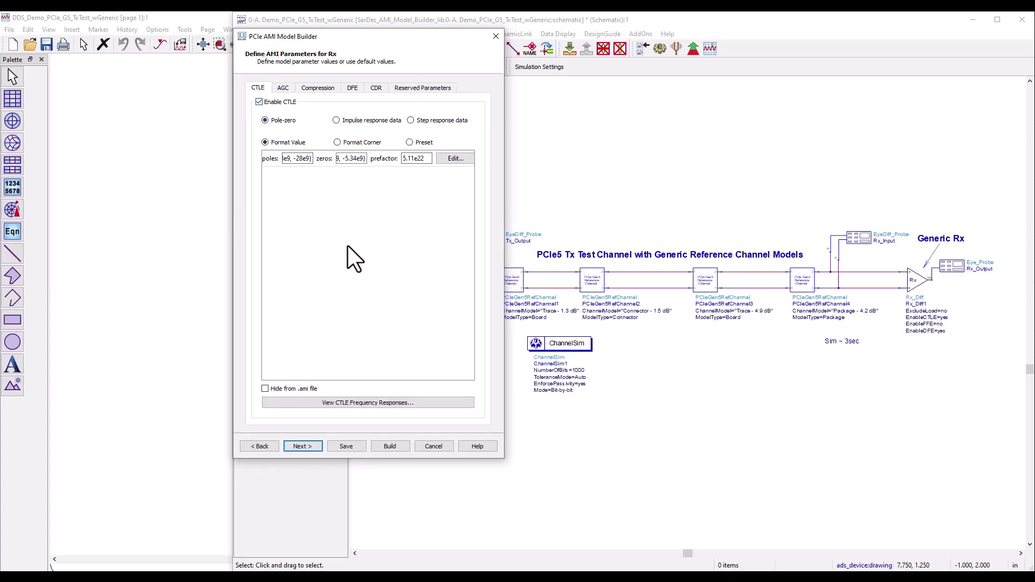
click(336, 120)
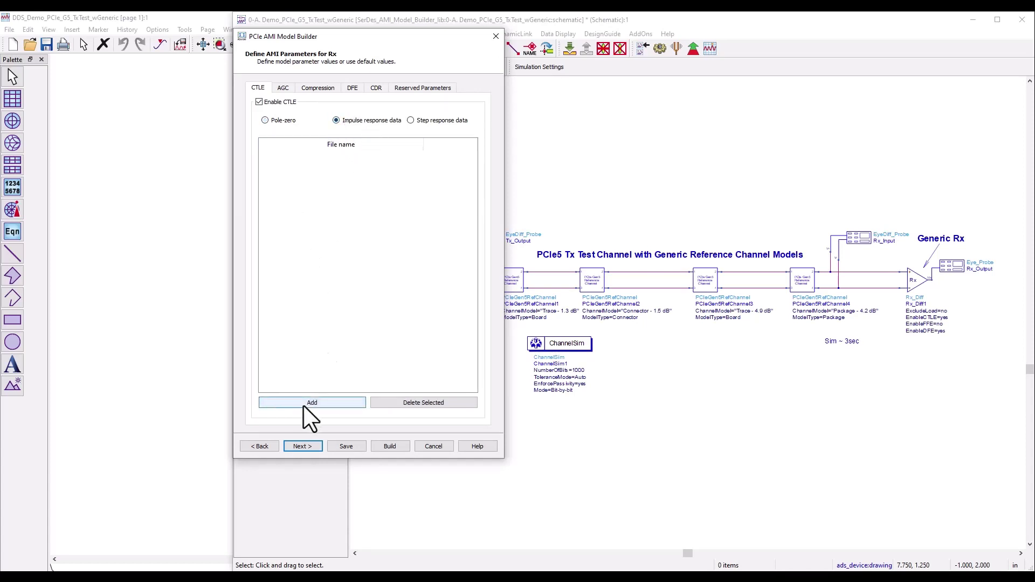
click(421, 122)
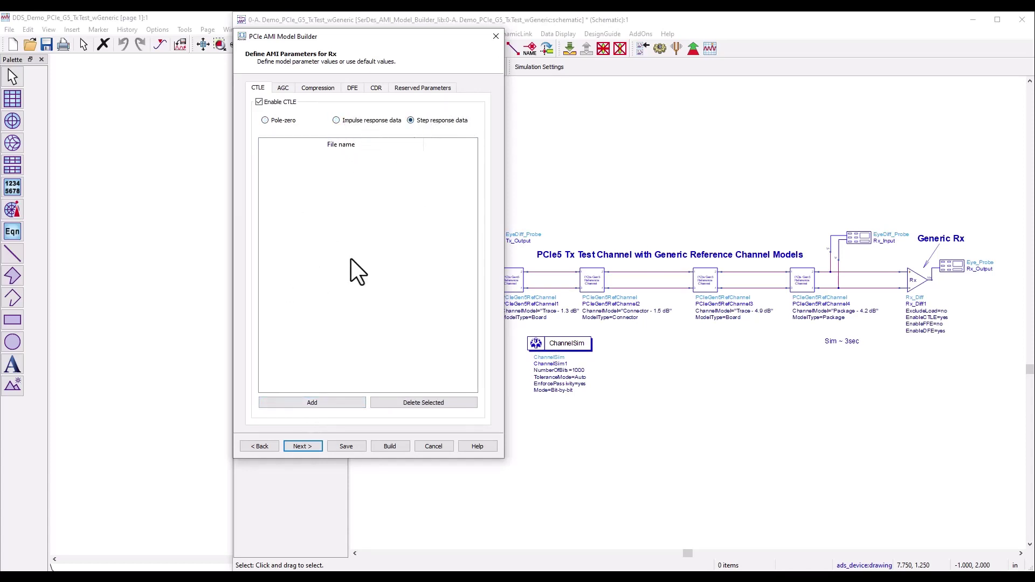
click(264, 121)
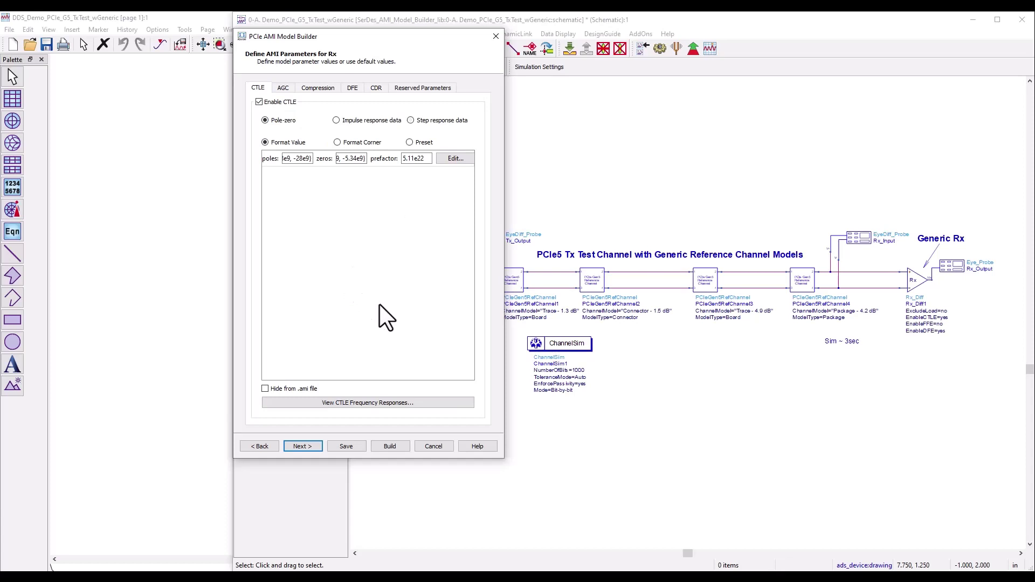
Preview the CTLE frequency response, then bring up its frequency response editor
click(349, 404)
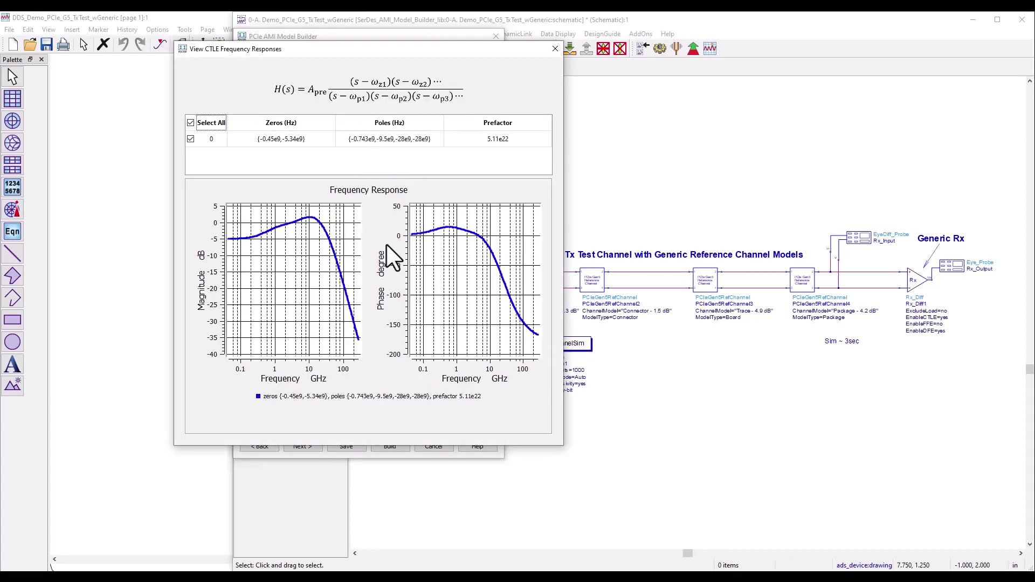
click(555, 47)
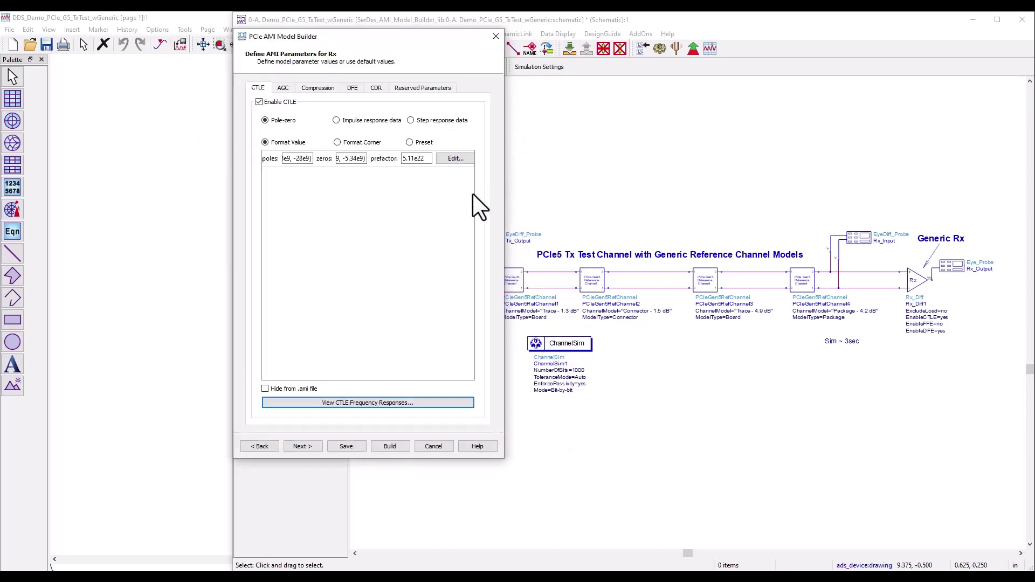
click(459, 160)
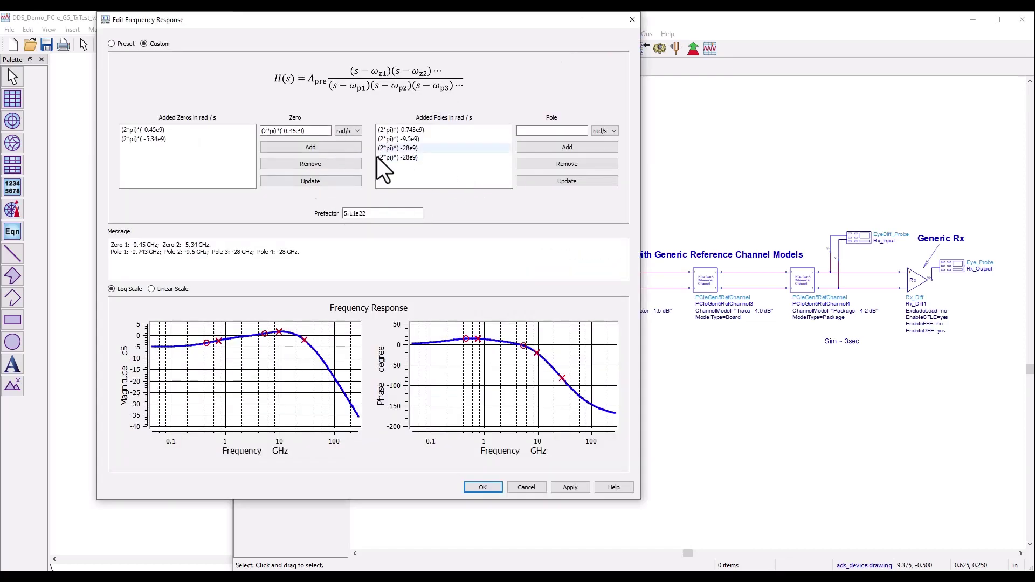
Apply the PCIe Gen5 (10 dB) preset as the CTLE frequency response
click(321, 182)
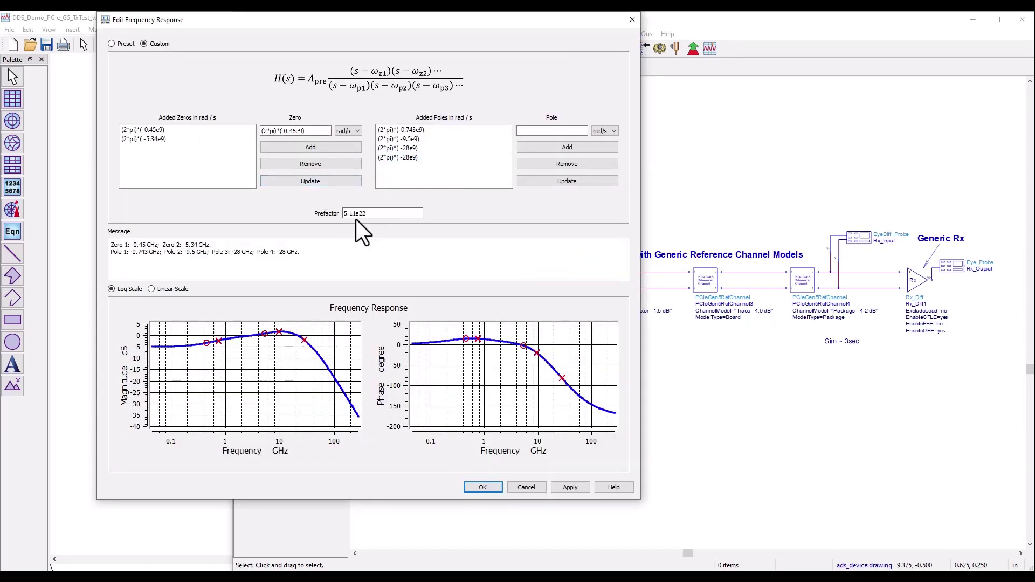
click(112, 44)
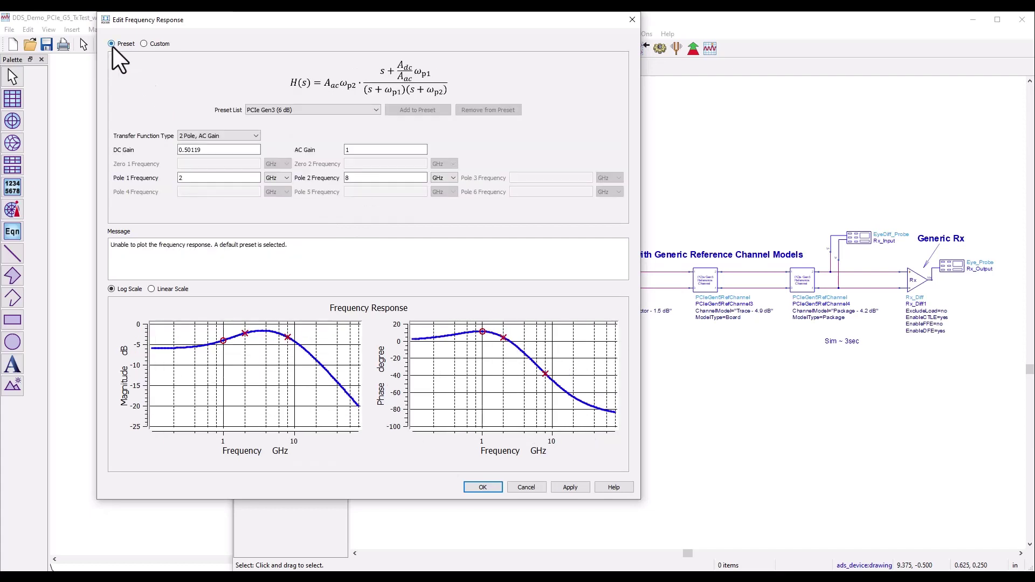
click(322, 110)
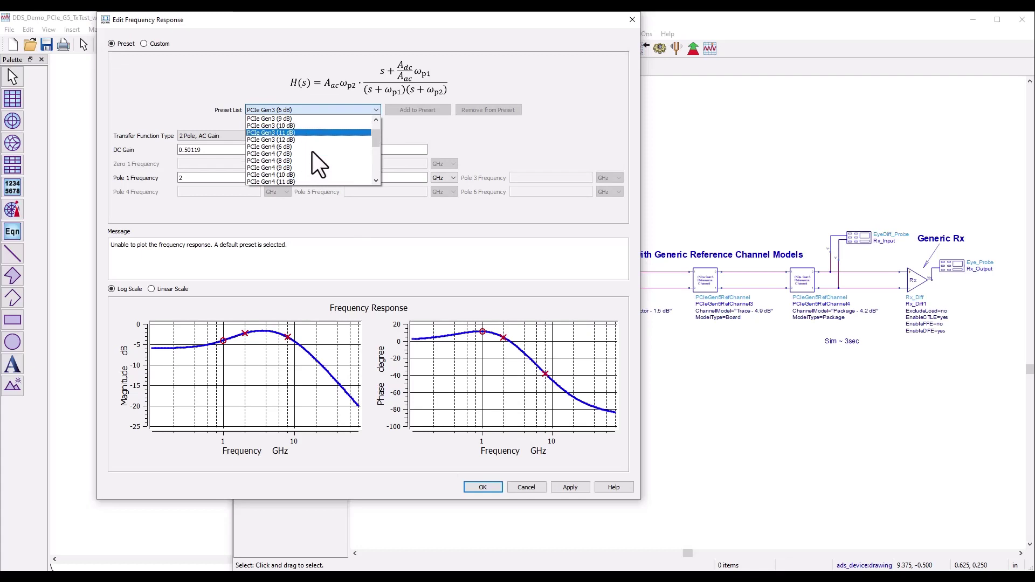
scroll(318, 164, down, 2)
scroll(318, 162, down, 2)
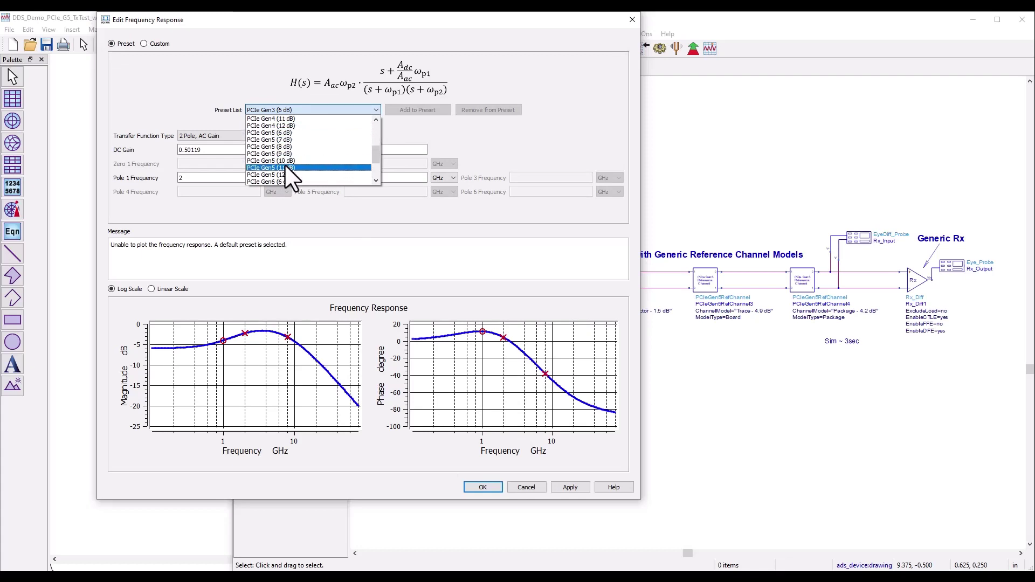
click(284, 161)
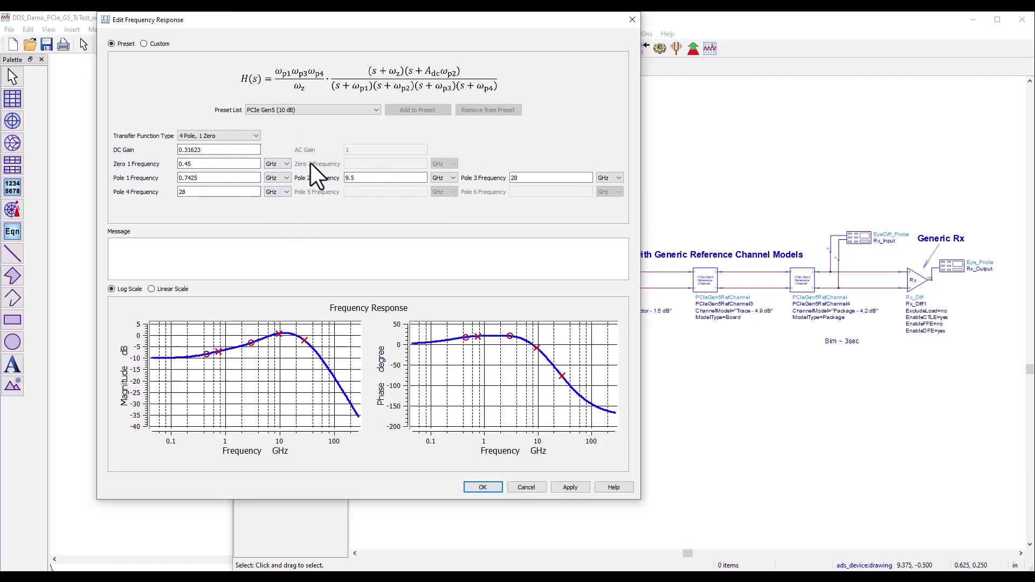
click(561, 485)
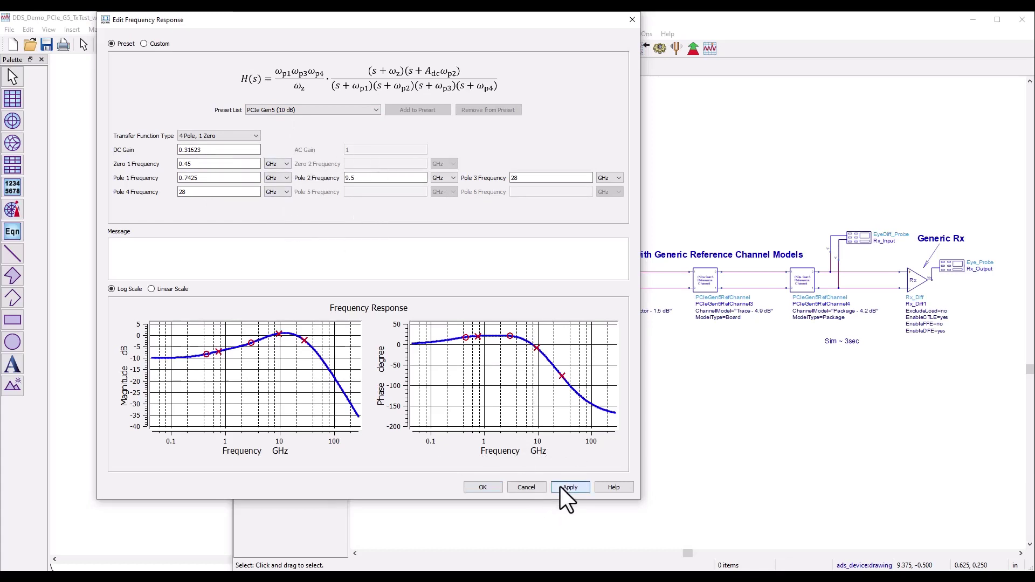
click(482, 487)
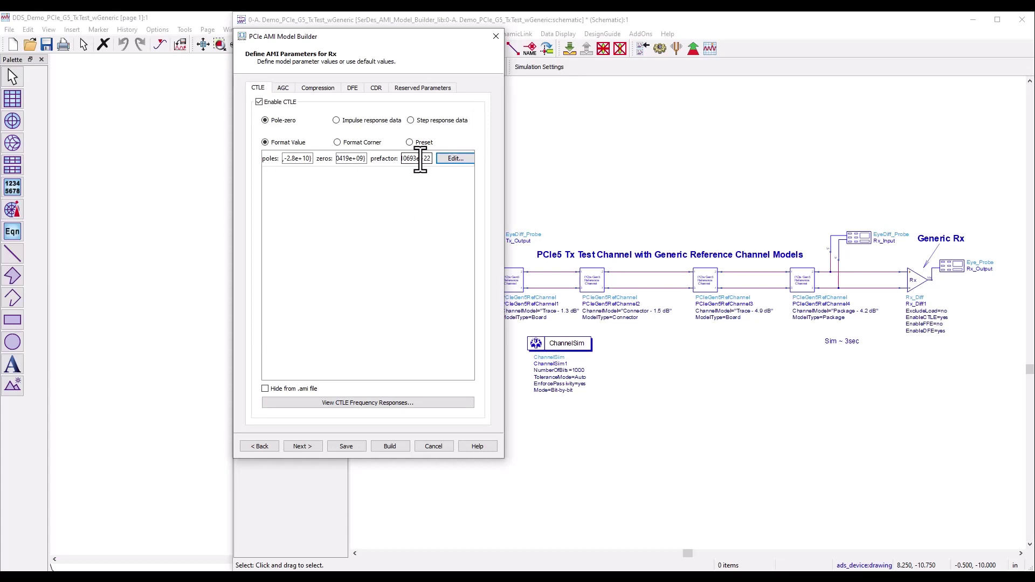
After reviewing AGC and Compression, enable DFE with default taps 0.02, -0.01 and -0.005
click(282, 88)
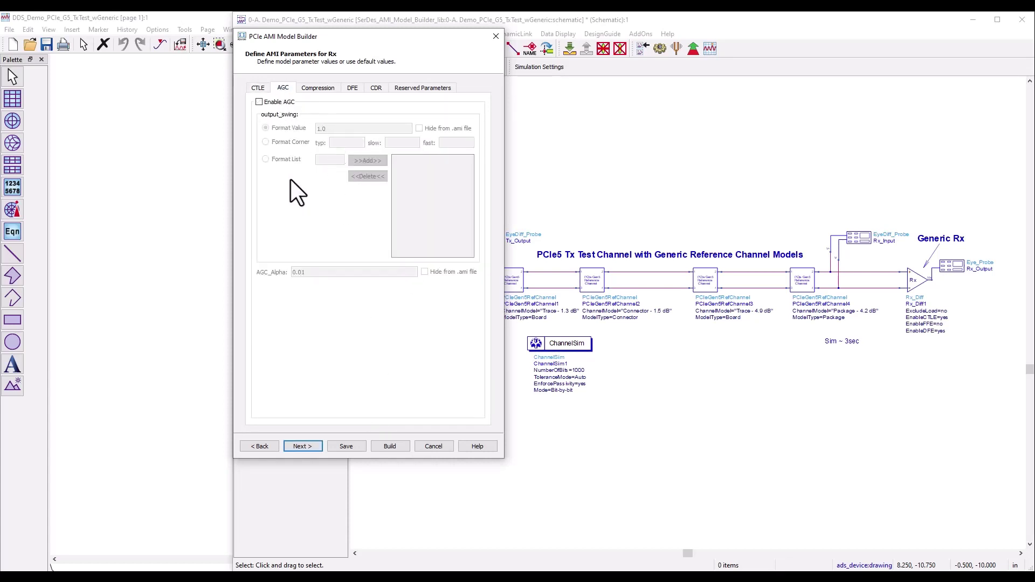
click(325, 89)
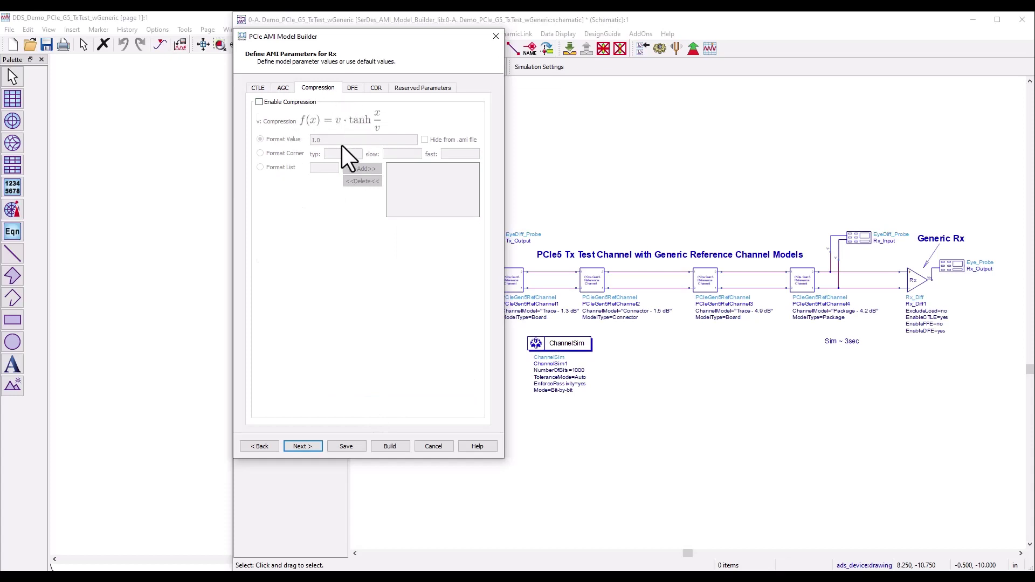
click(353, 89)
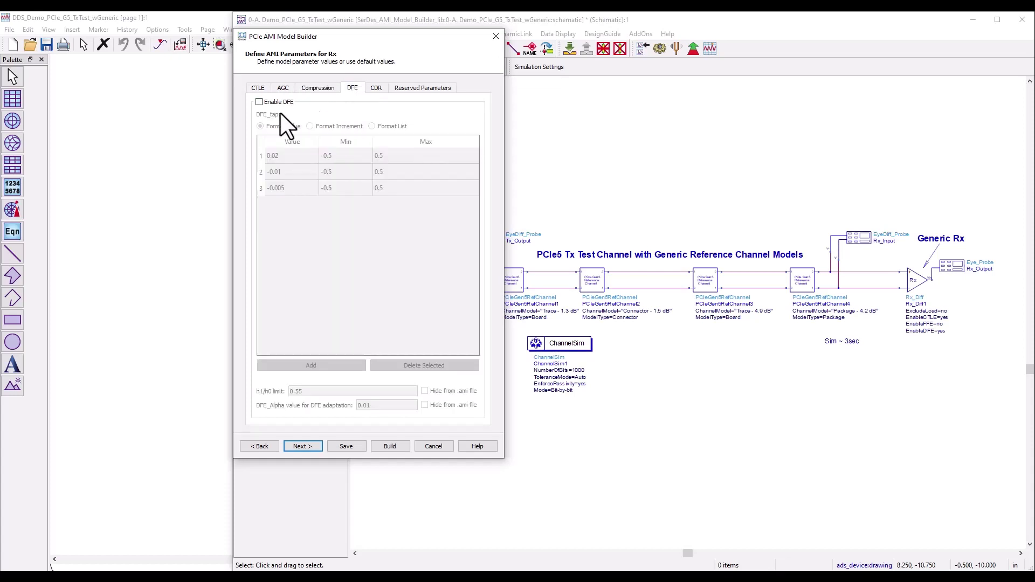
click(259, 103)
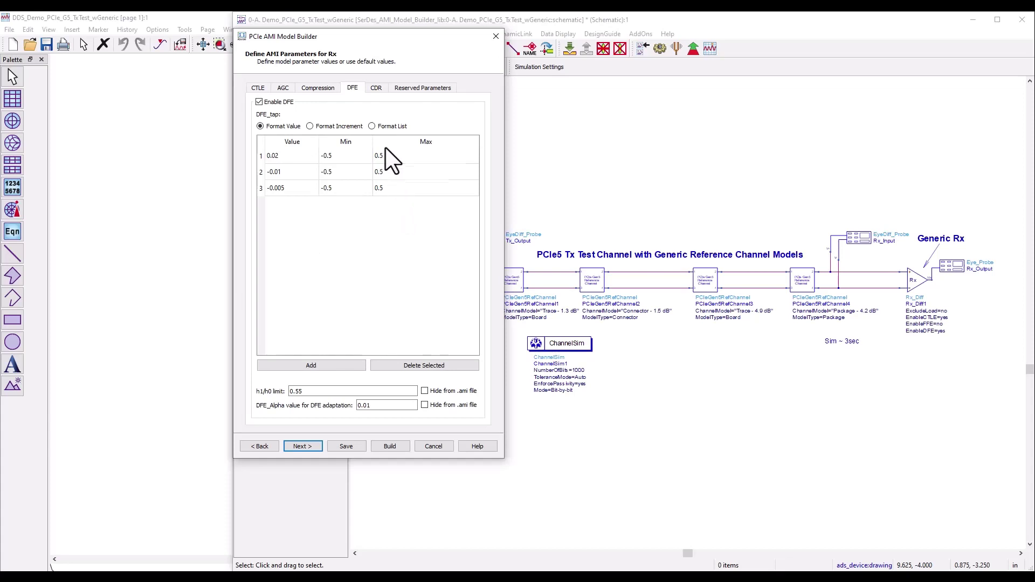
click(380, 88)
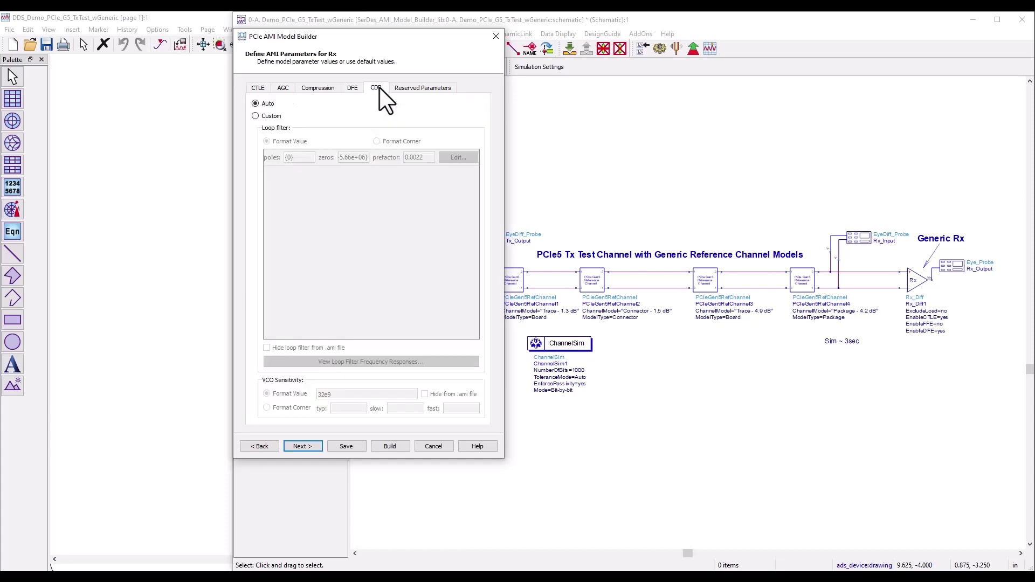
click(256, 116)
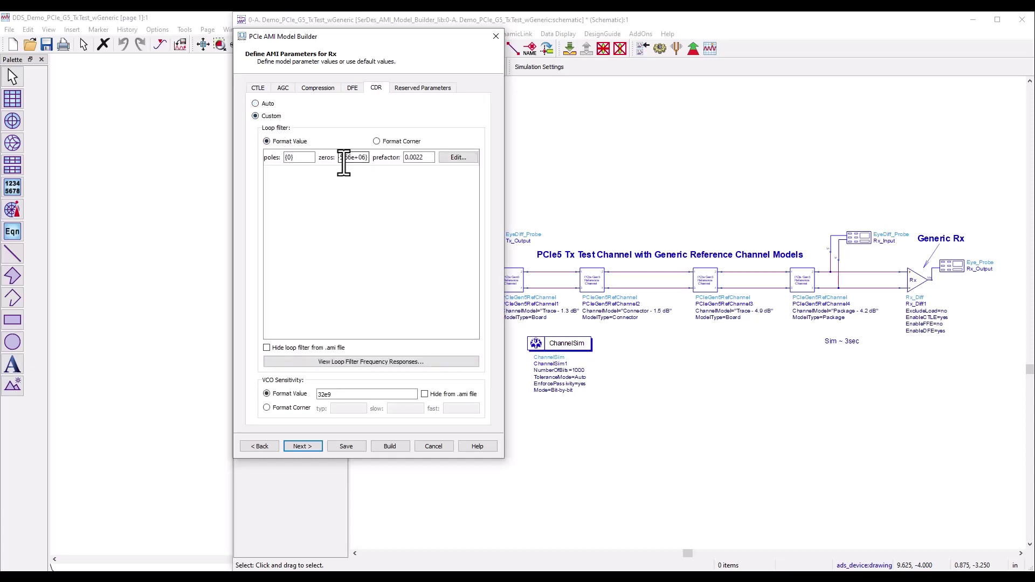
click(345, 361)
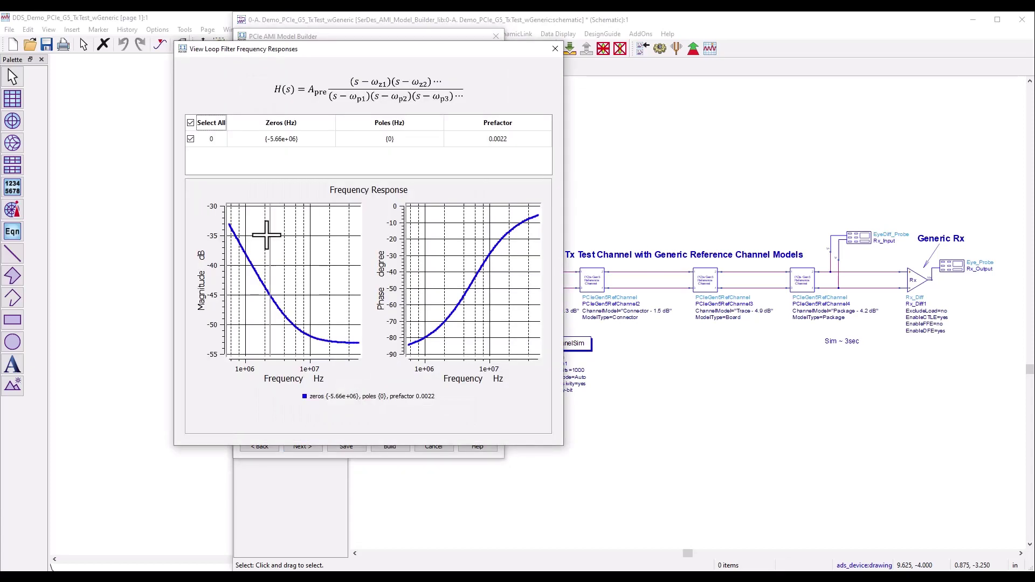
click(555, 49)
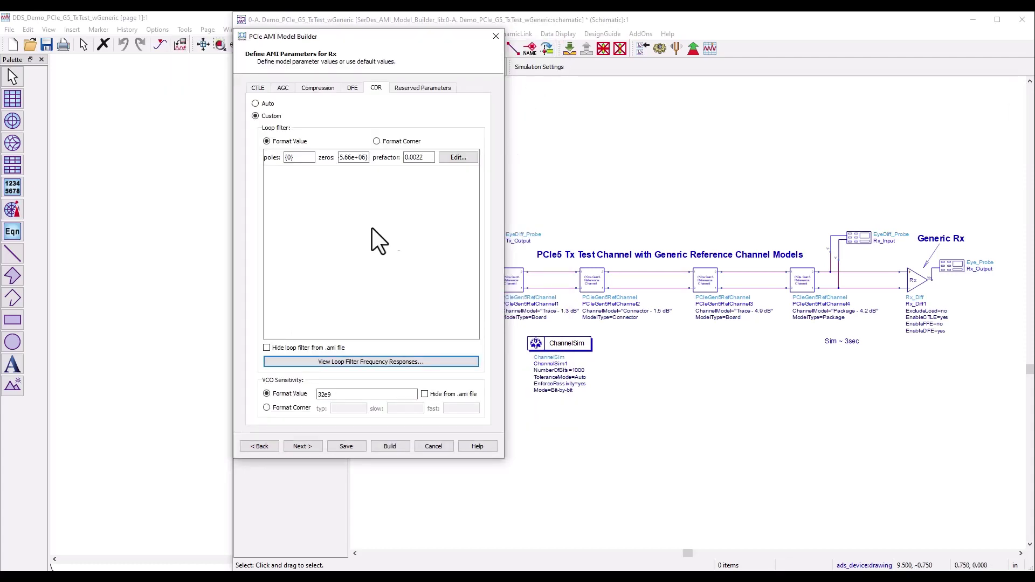
click(266, 103)
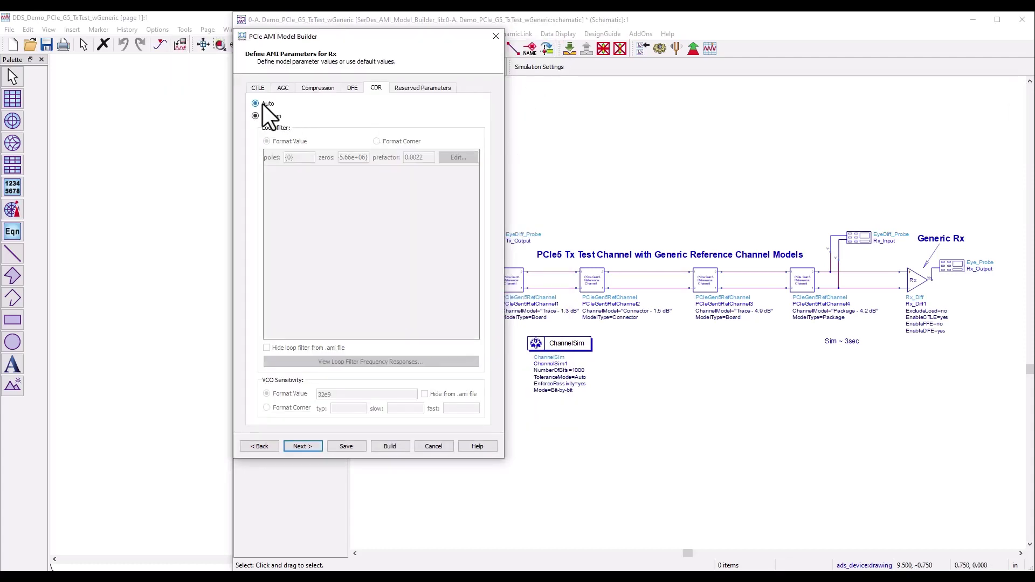
Review the reserved parameters and save the receiver model parameters to Demo_PCIe5.cfg
click(423, 89)
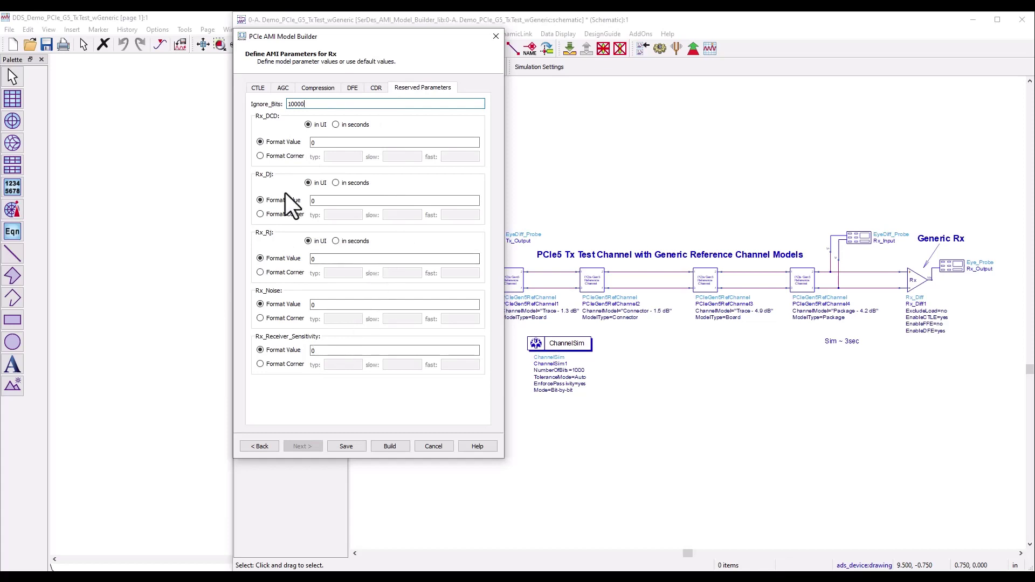
click(346, 446)
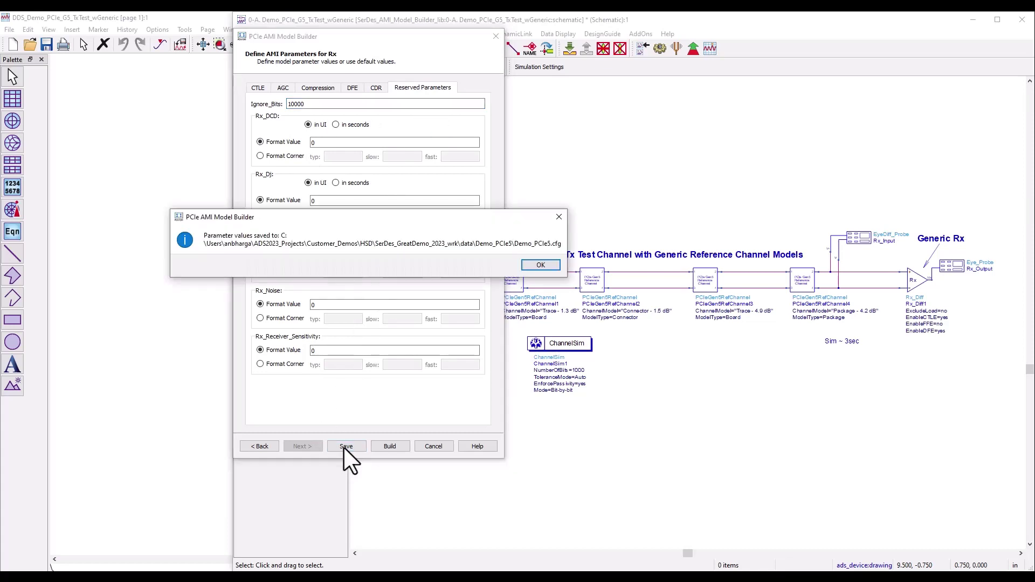
click(541, 265)
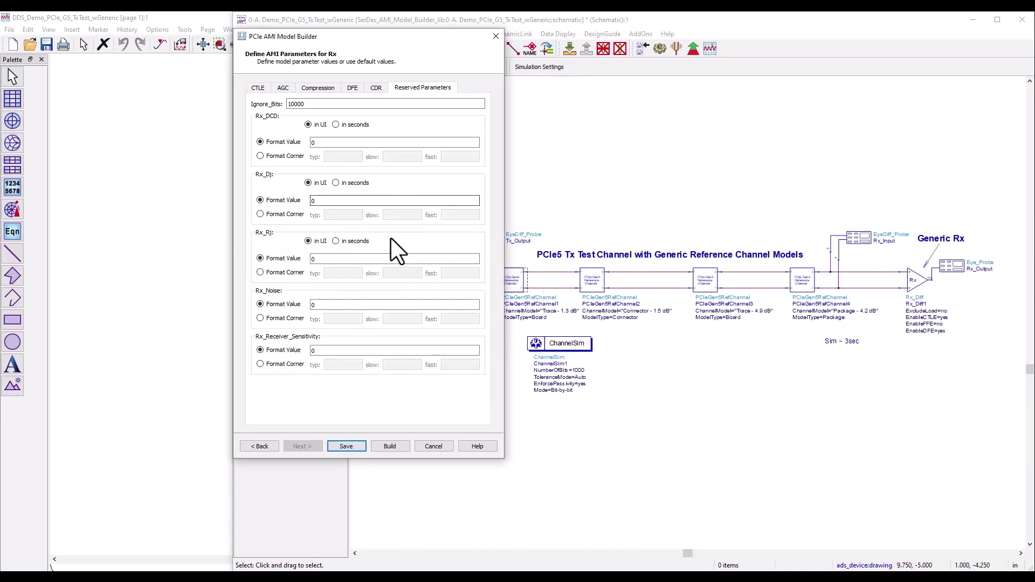
Build the PCIe Rx AMI model and close the model builder
click(384, 446)
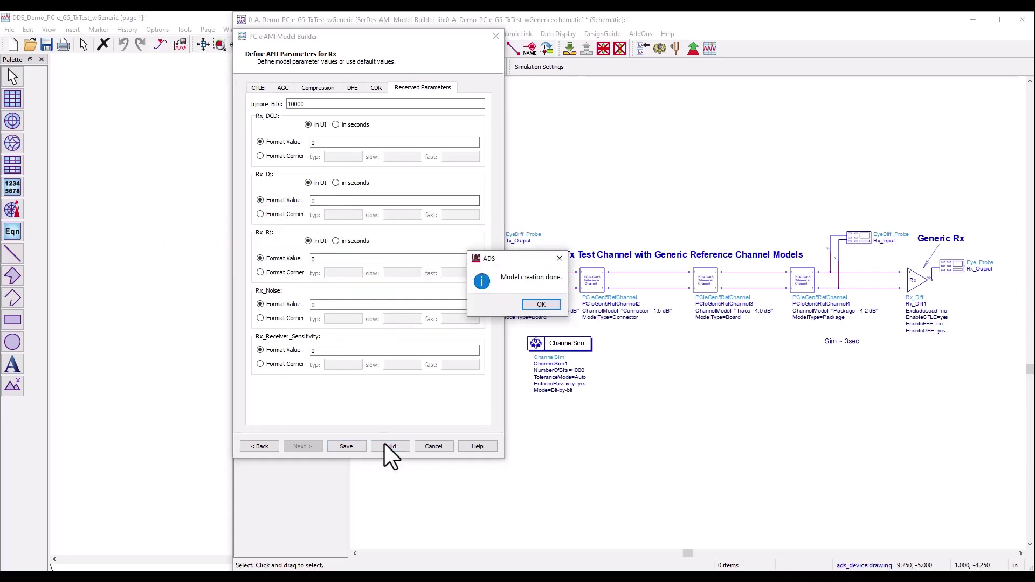
click(540, 305)
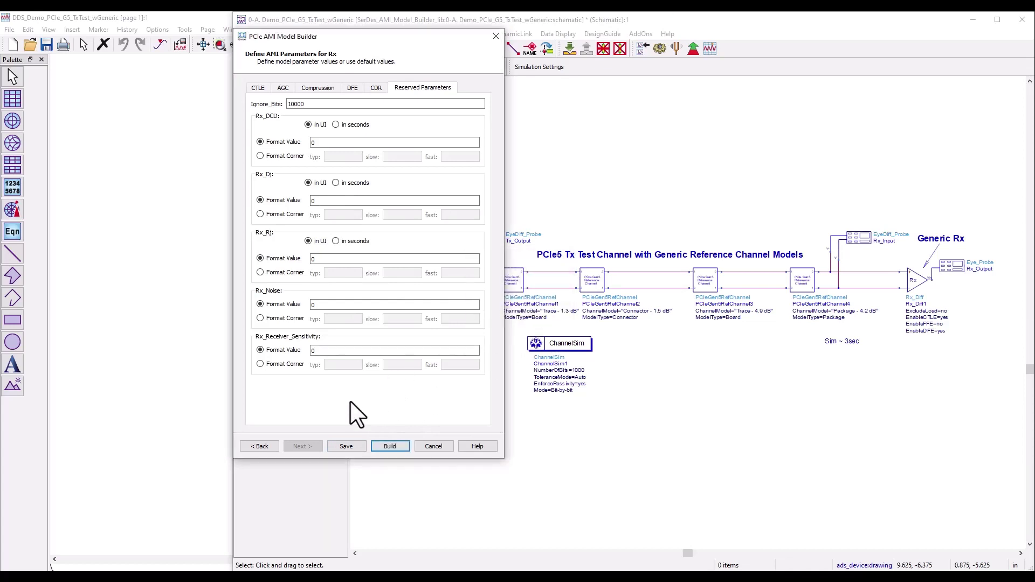
click(433, 445)
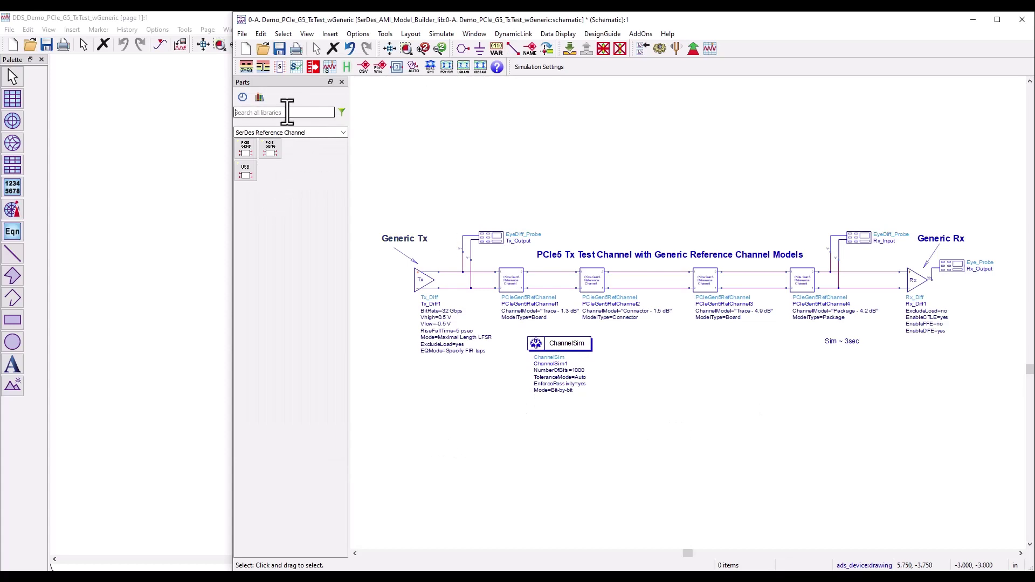
Find the Rx_AMI part by searching 'ami' and place one below the Sim ~ 3sec note
click(287, 111)
text(ami)
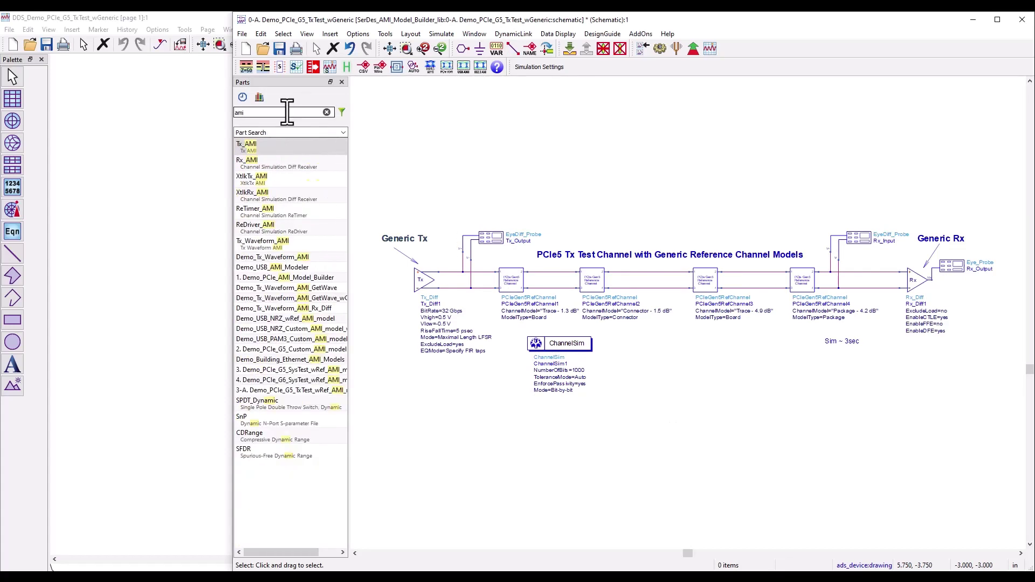
click(251, 164)
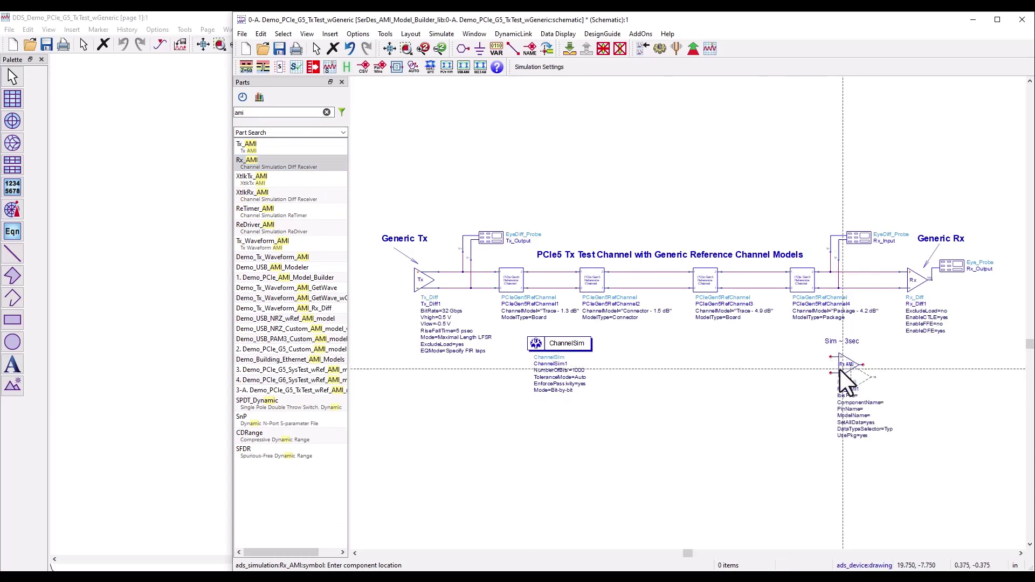
click(827, 376)
key(Escape)
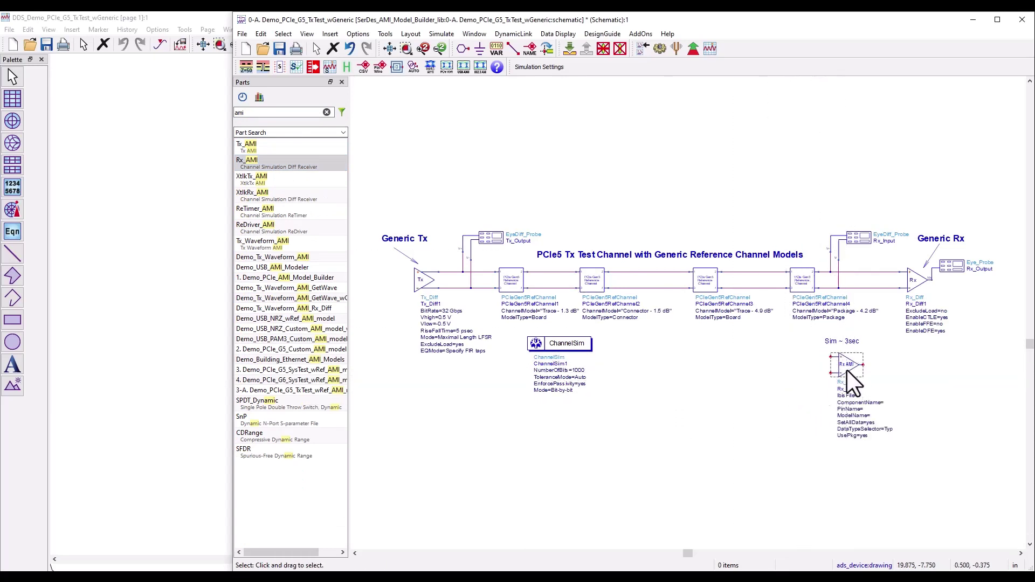
Load Demo_PCIe5.ibs into Rx_AMI1, review its AMI parameters, and apply the settings
double_click(848, 372)
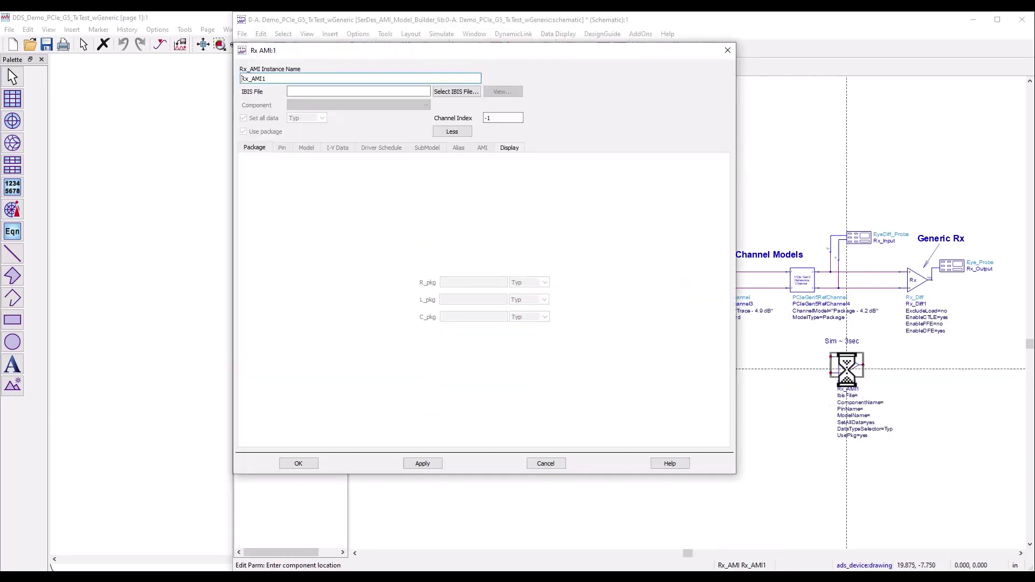
click(442, 92)
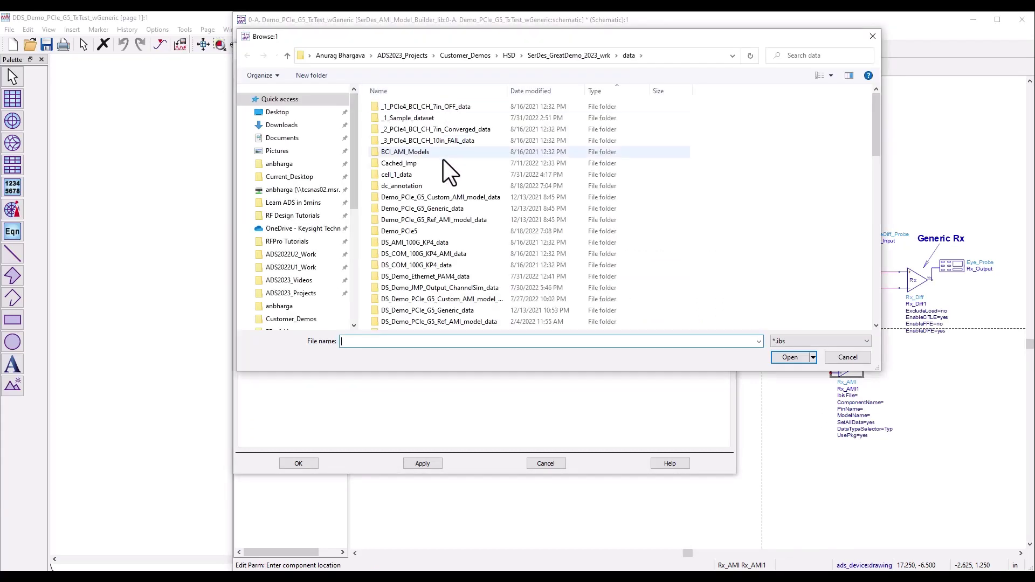
click(396, 230)
double_click(407, 232)
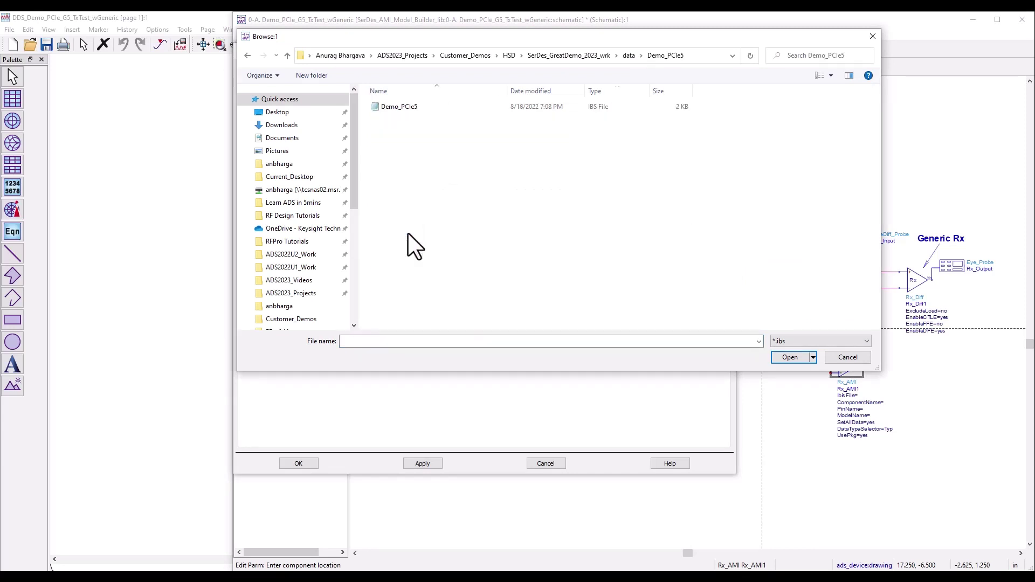
click(402, 111)
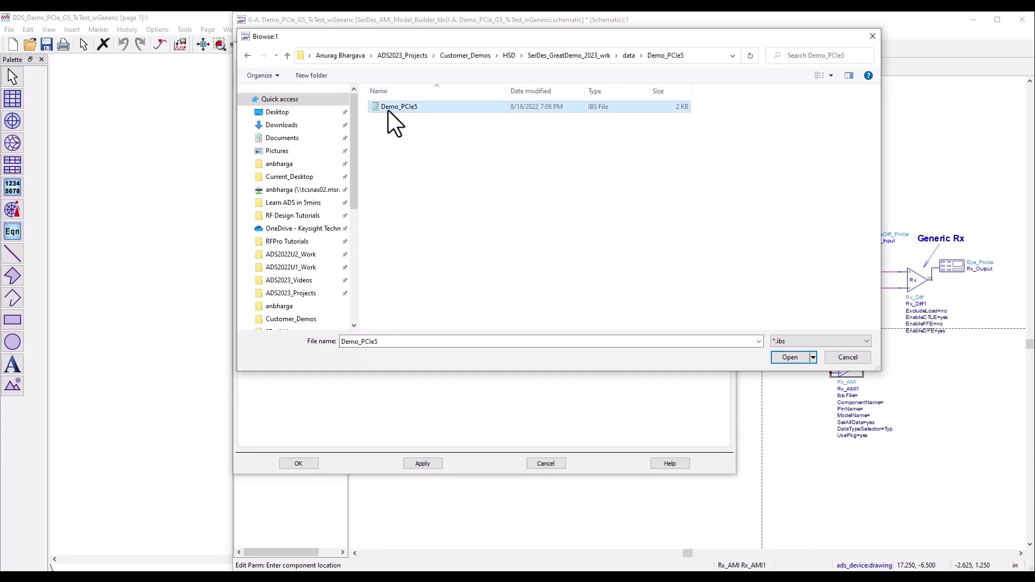
click(784, 358)
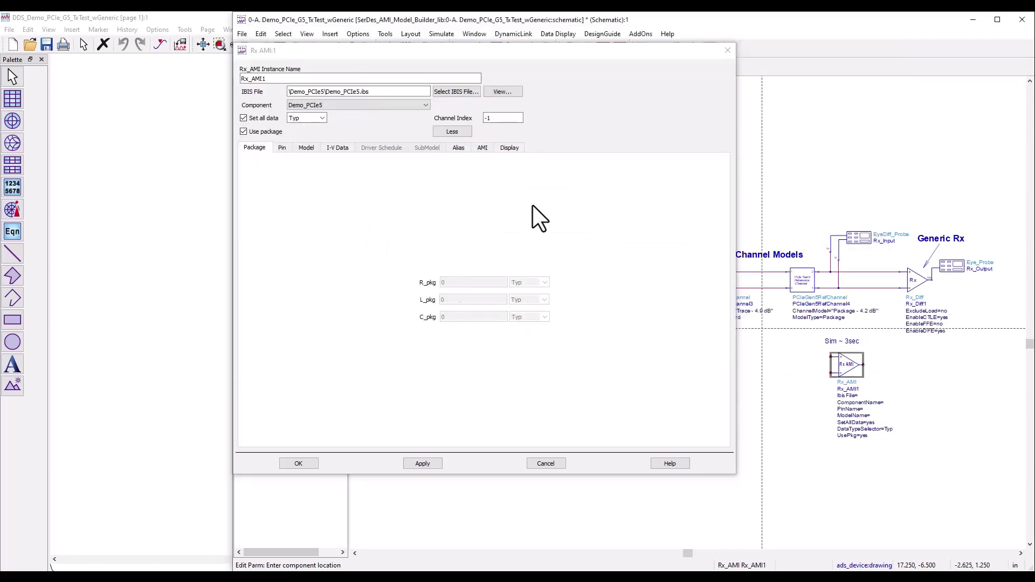
click(482, 148)
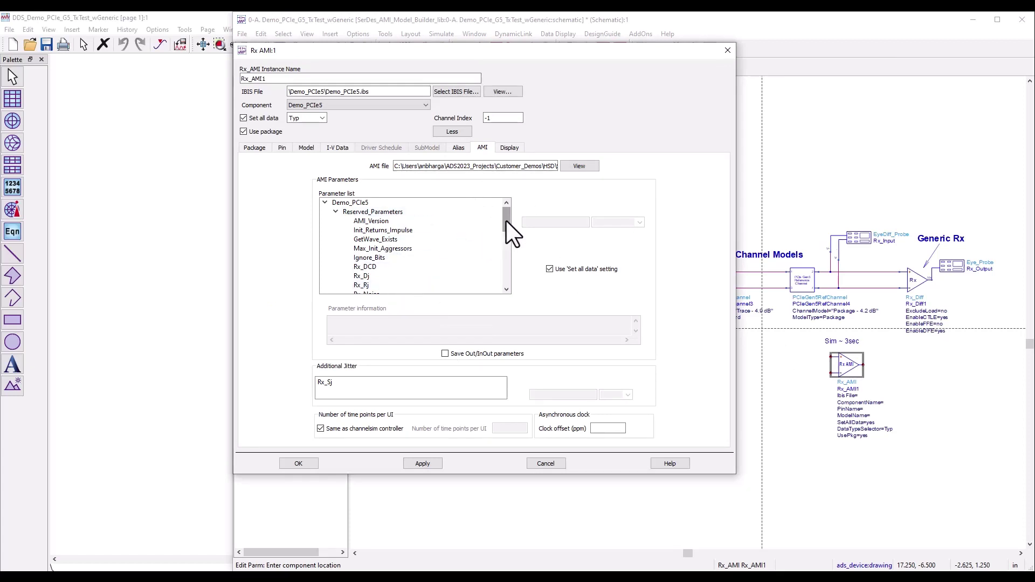
drag(506, 221, 507, 244)
click(299, 464)
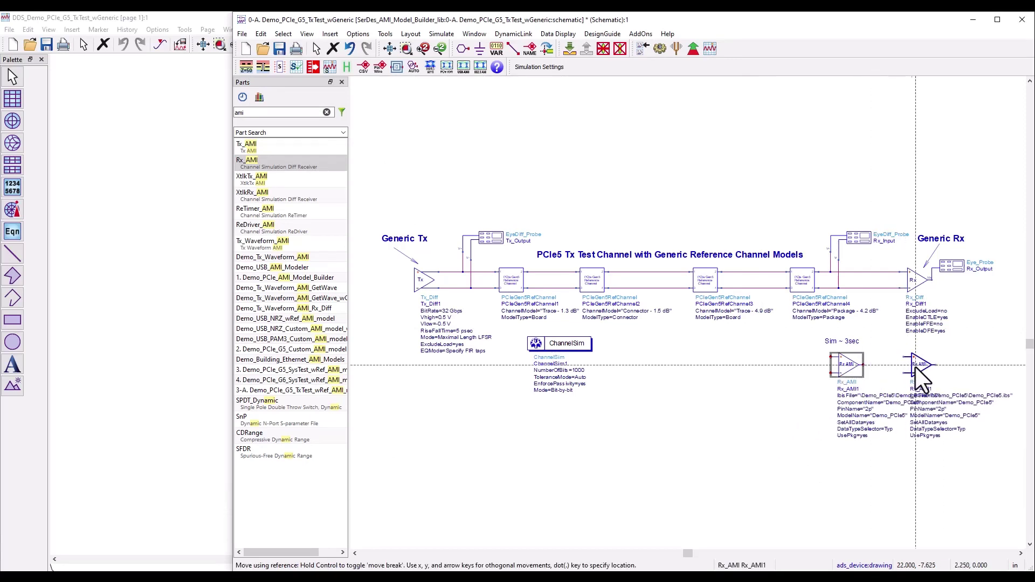
Position Rx_AMI1 below the generic Rx_Diff receiver and deactivate Rx_Diff
click(915, 367)
click(917, 282)
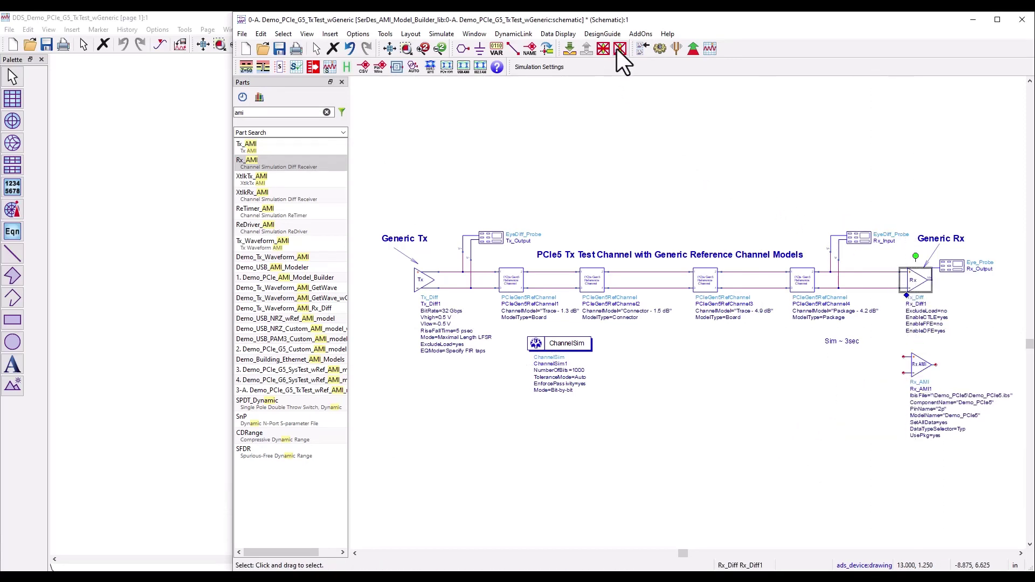
click(618, 48)
Wire Rx_AMI1's input and output pins to Rx_Diff's pins to connect it to the channel
key(ctrl+w)
click(903, 356)
click(884, 273)
click(895, 288)
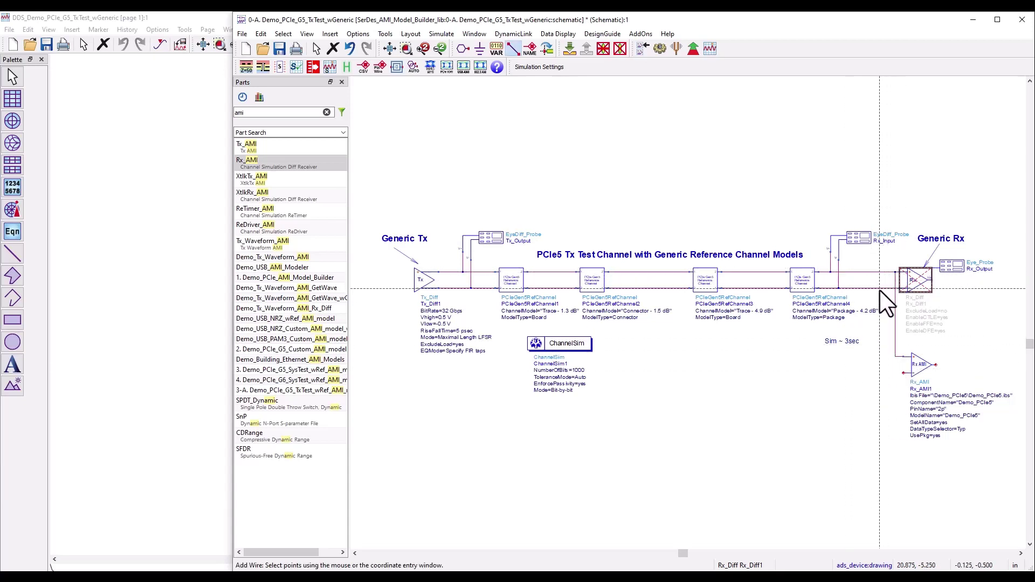
click(910, 373)
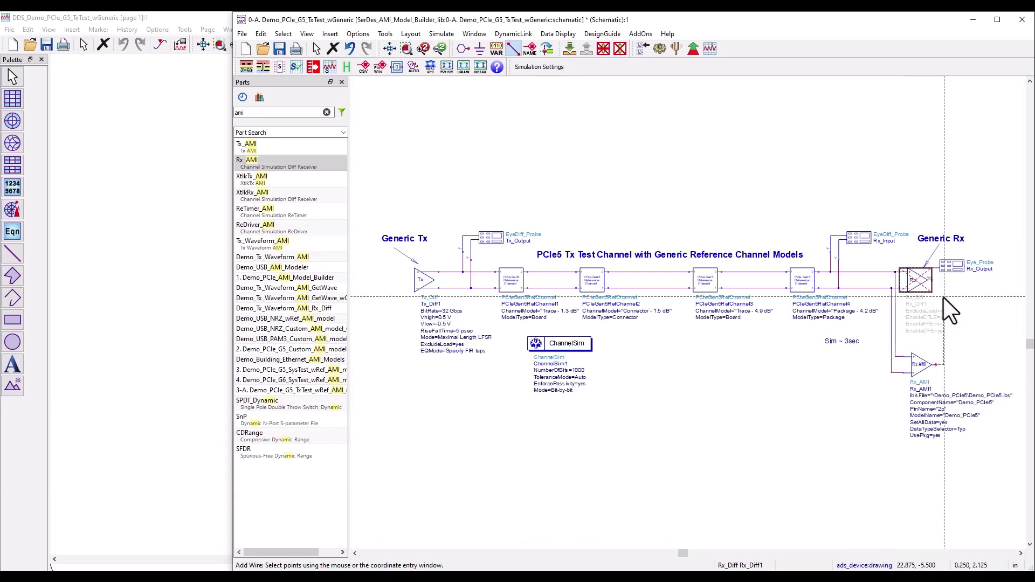
click(933, 283)
key(Escape)
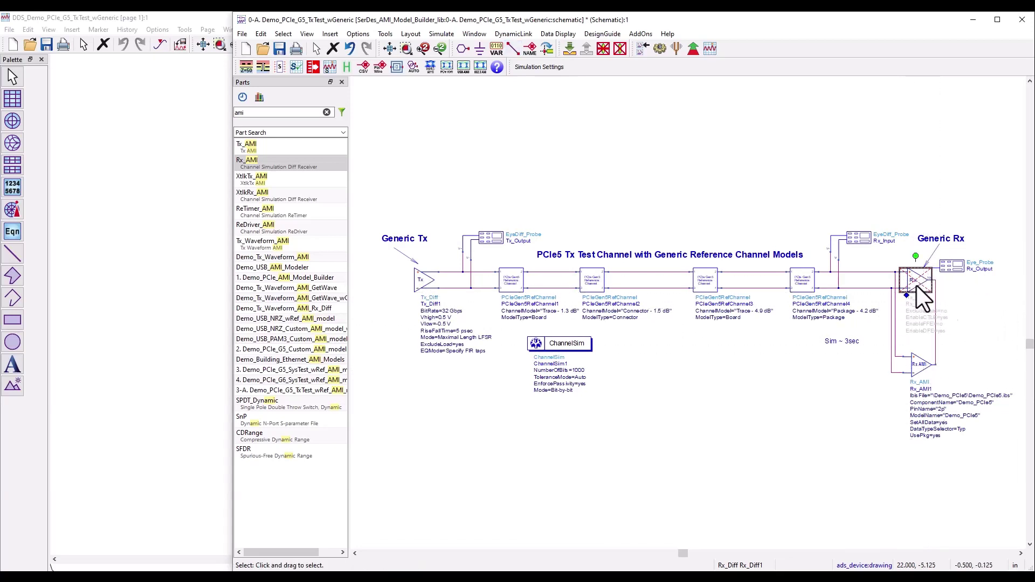
double_click(561, 343)
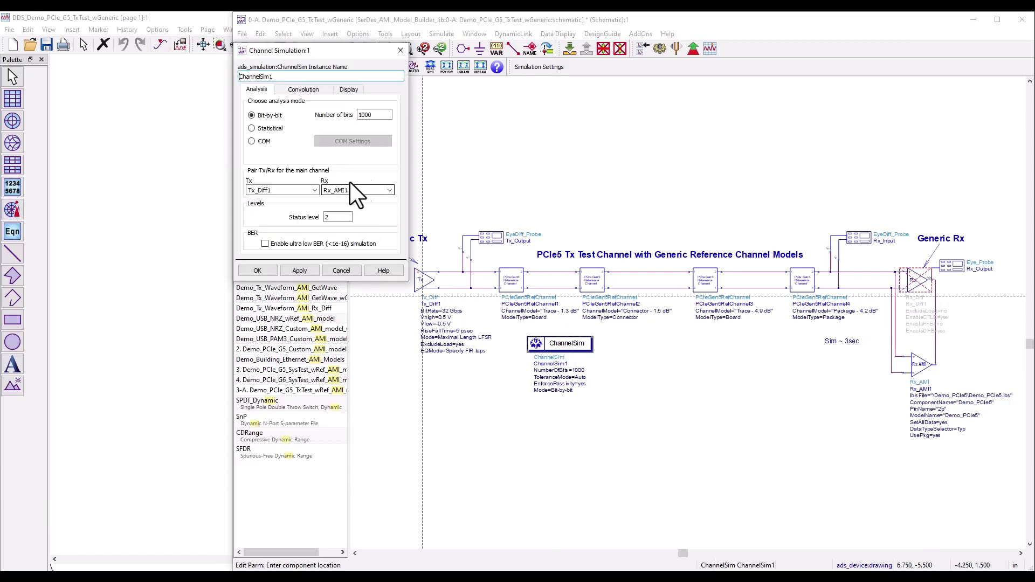
Pair Tx_Diff1 with Rx_AMI1 in ChannelSim and run the channel simulation
click(258, 270)
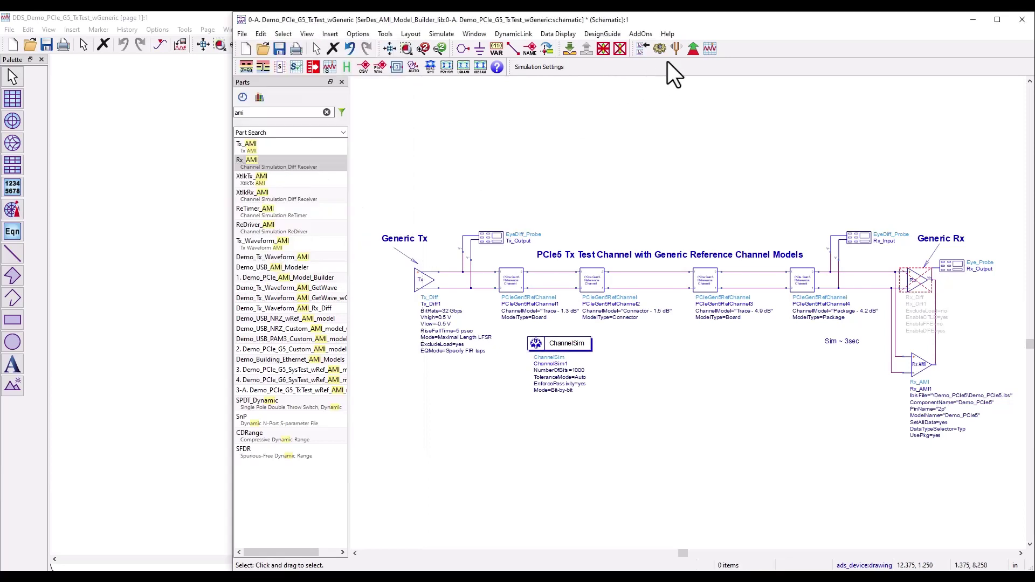
click(660, 49)
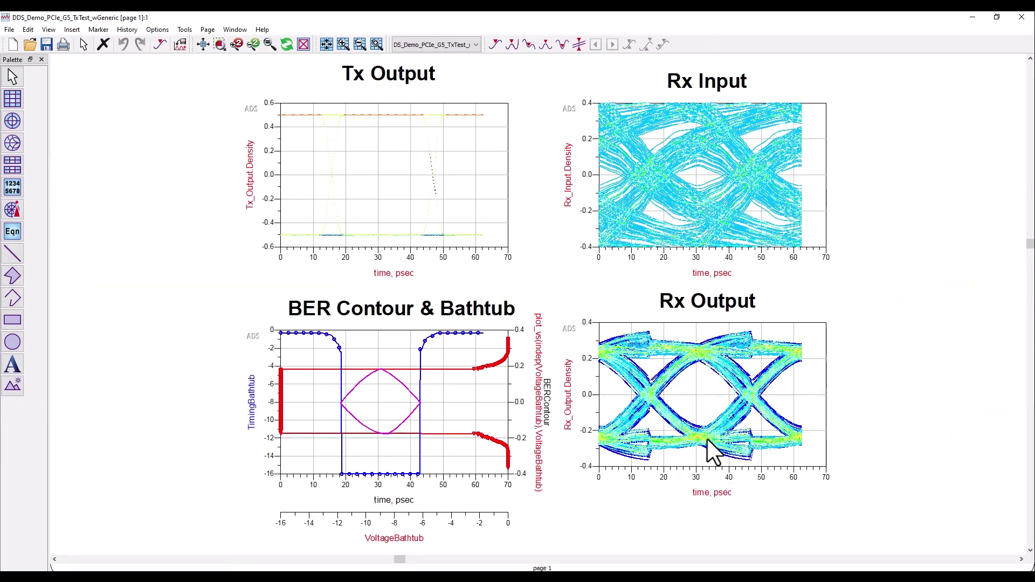
mouse_move(708, 439)
Return to the schematic window and clear the Parts search box
mouse_move(739, 566)
click(698, 556)
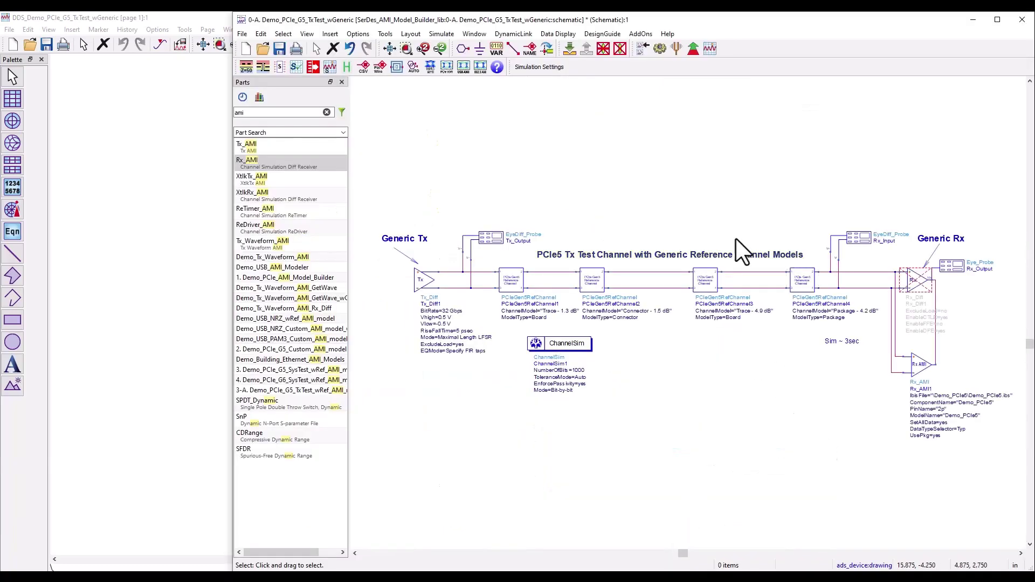
click(326, 112)
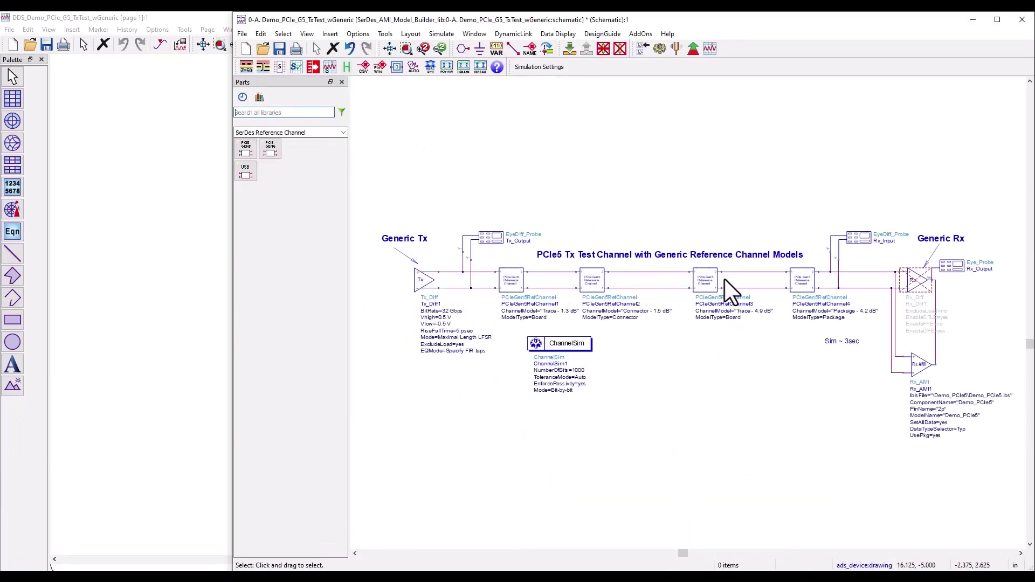
Open the USB and Ethernet AMI Model Builders and cancel each without changes
click(464, 66)
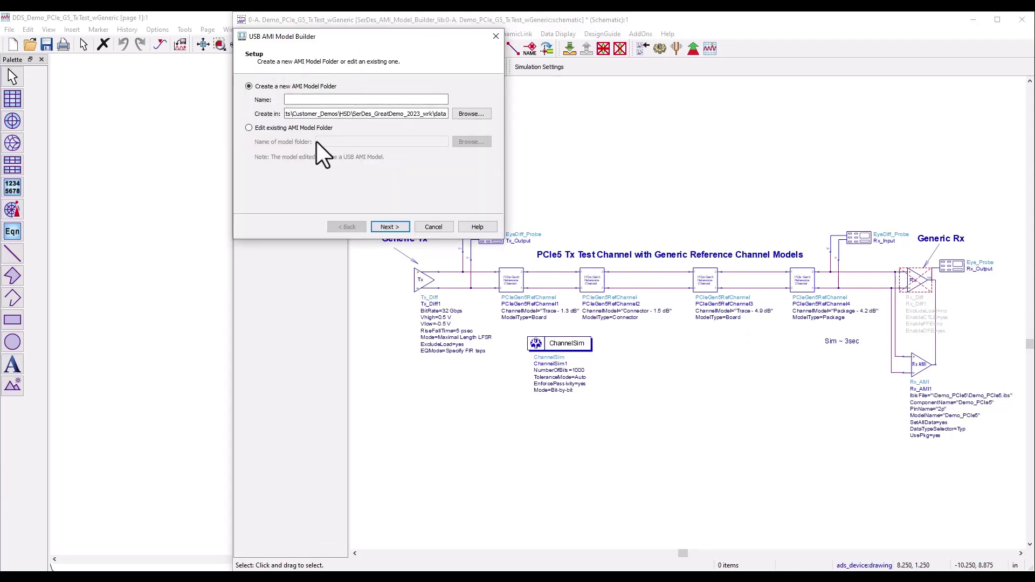
click(431, 227)
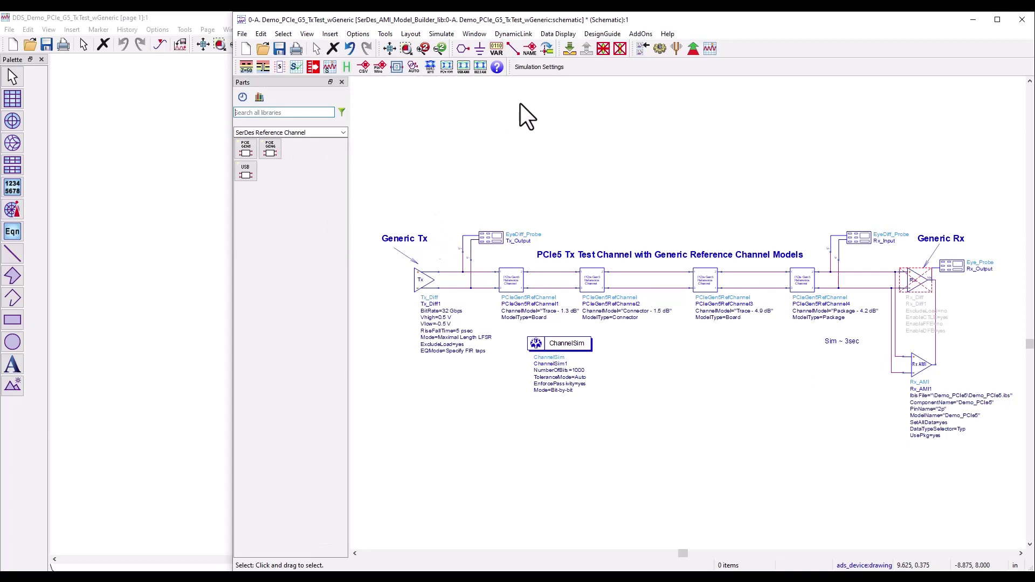
click(481, 67)
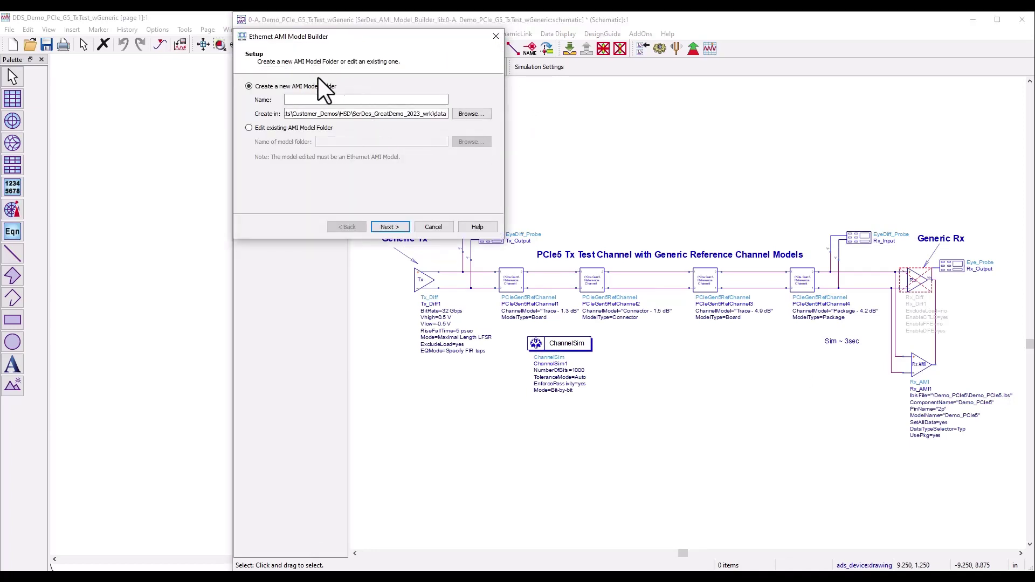
click(439, 227)
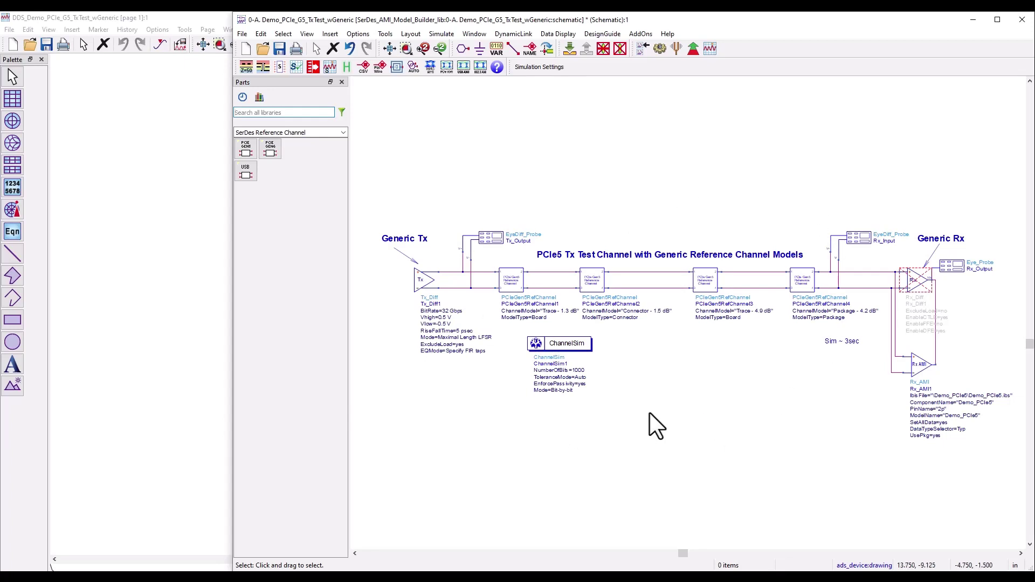
Bring back the Data Display with Tx, Rx Input and Rx Output eyes and the BER bathtub
click(207, 307)
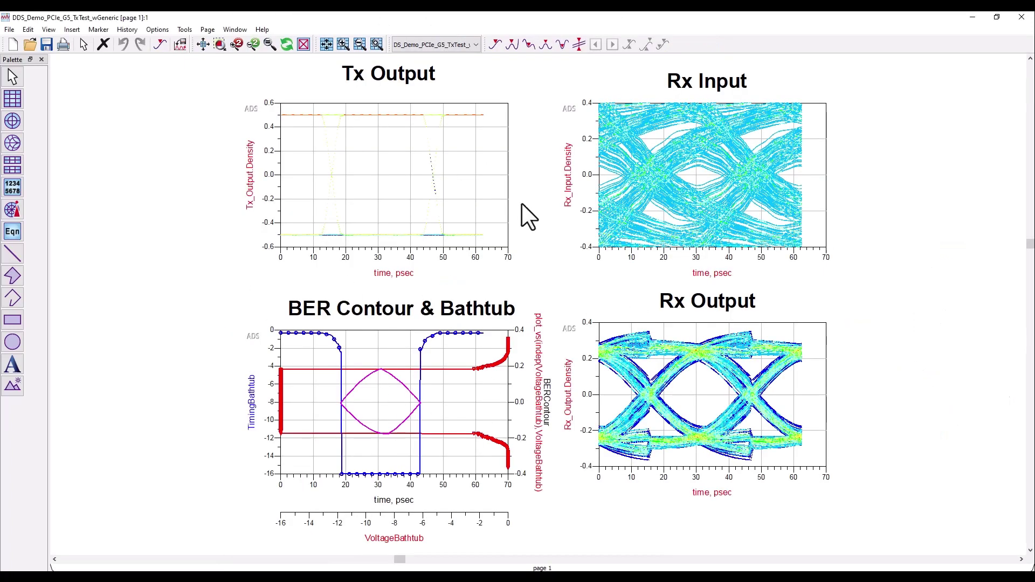